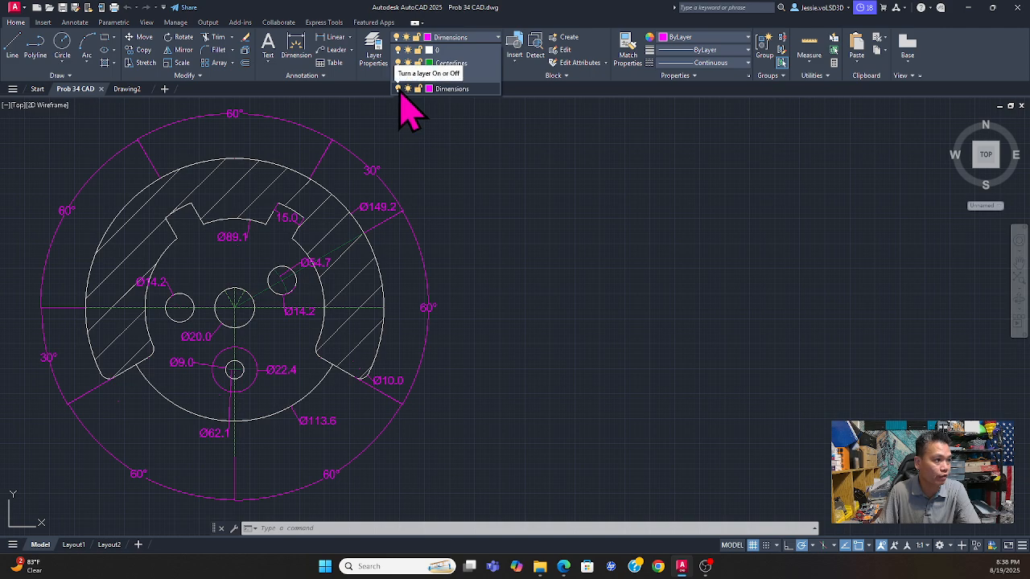
Step: Turn the Dimensions and Centerlines layers of the Prob 34 CAD drawing off and back on
{"action": "left_click", "coordinate": [398, 89]}
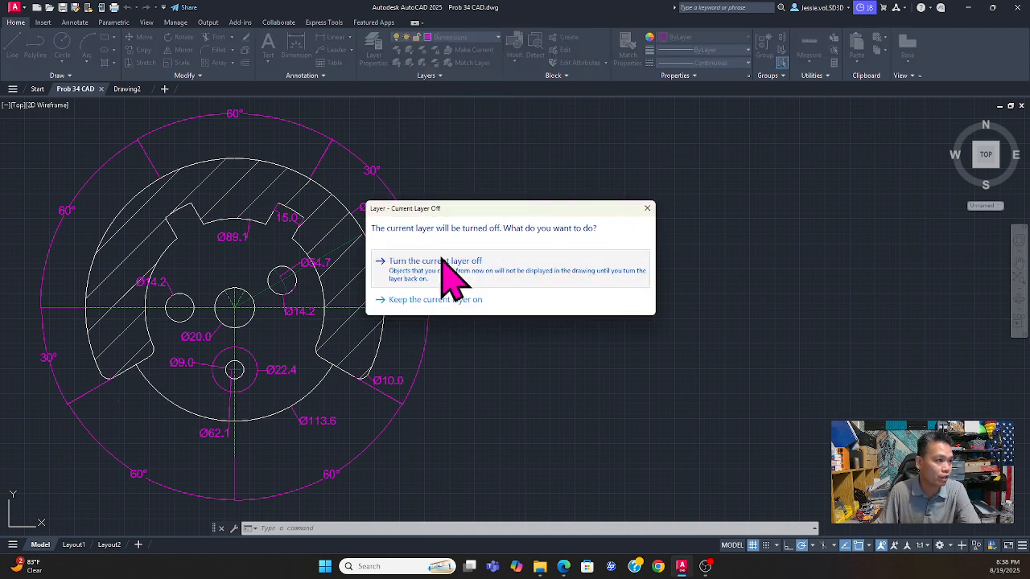
{"action": "left_click", "coordinate": [442, 262]}
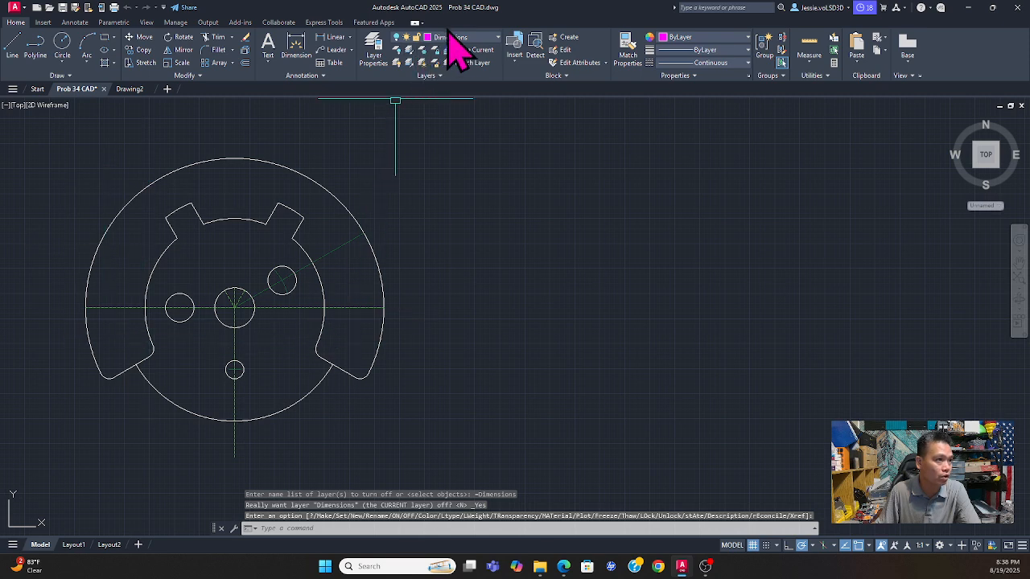
{"action": "left_click", "coordinate": [495, 39]}
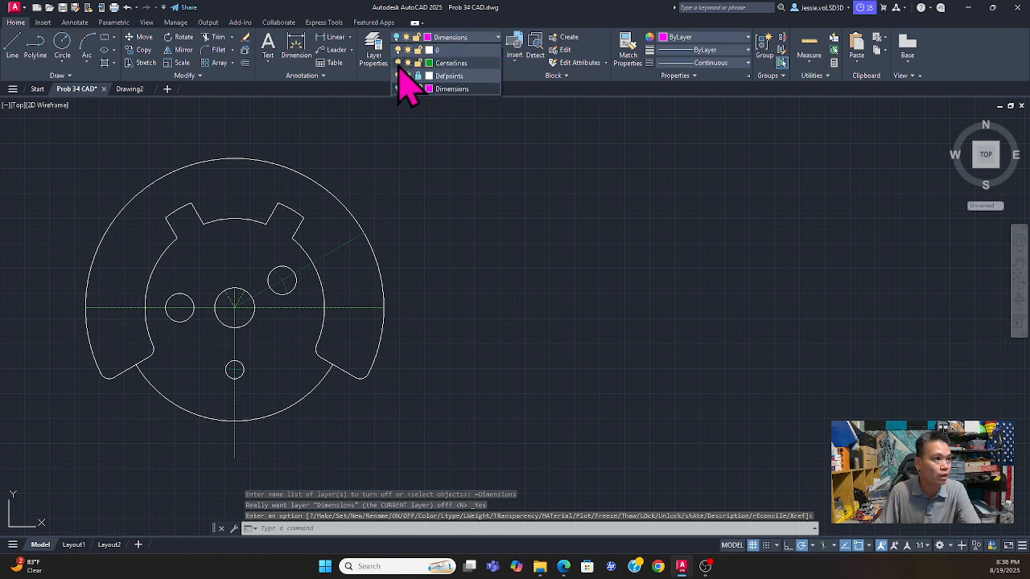
{"action": "left_click", "coordinate": [398, 63]}
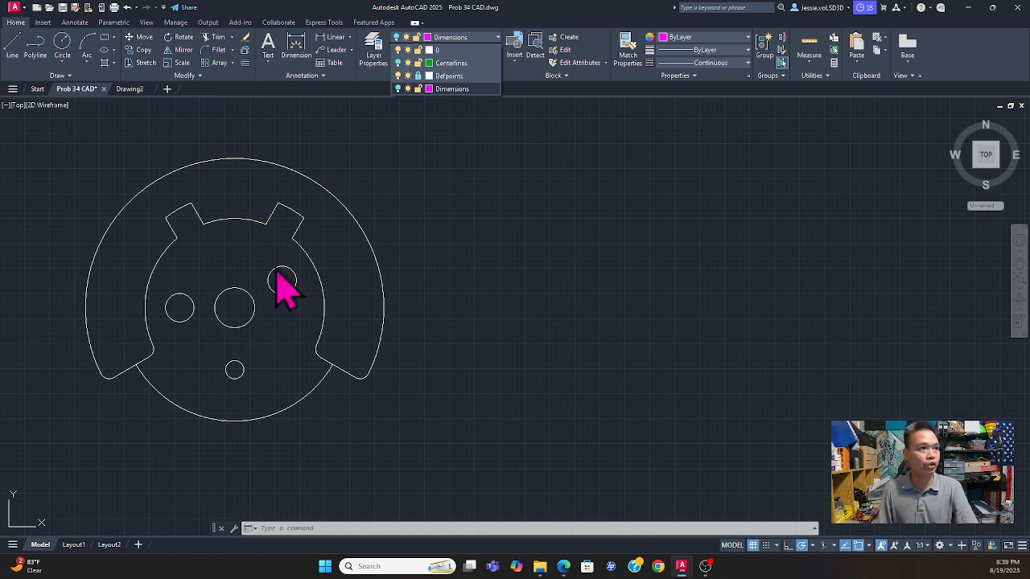
{"action": "left_click", "coordinate": [398, 89]}
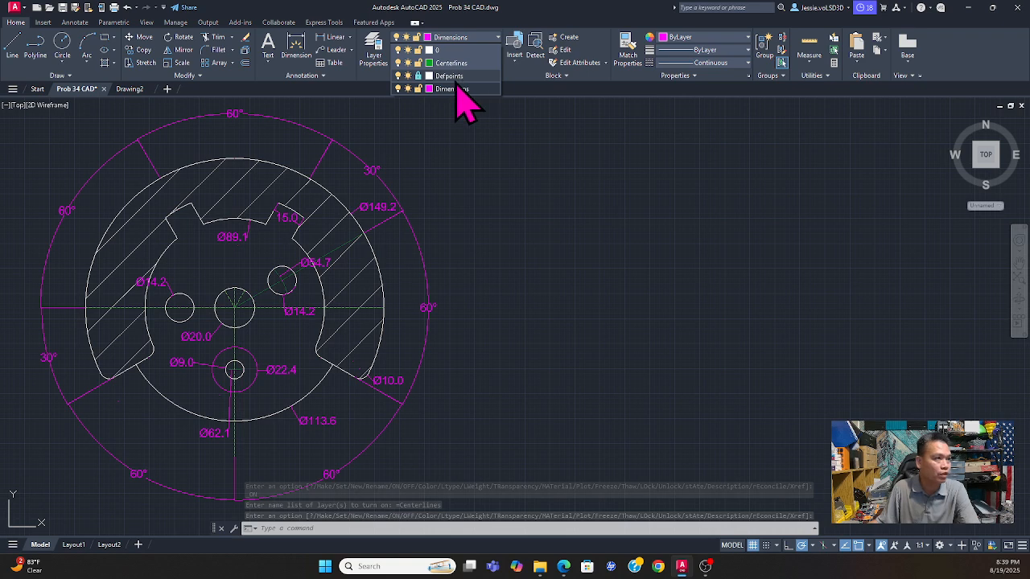
Step: Switch to Drawing2 and create a new layer with the default name in its Layer Properties Manager
{"action": "left_click", "coordinate": [120, 90]}
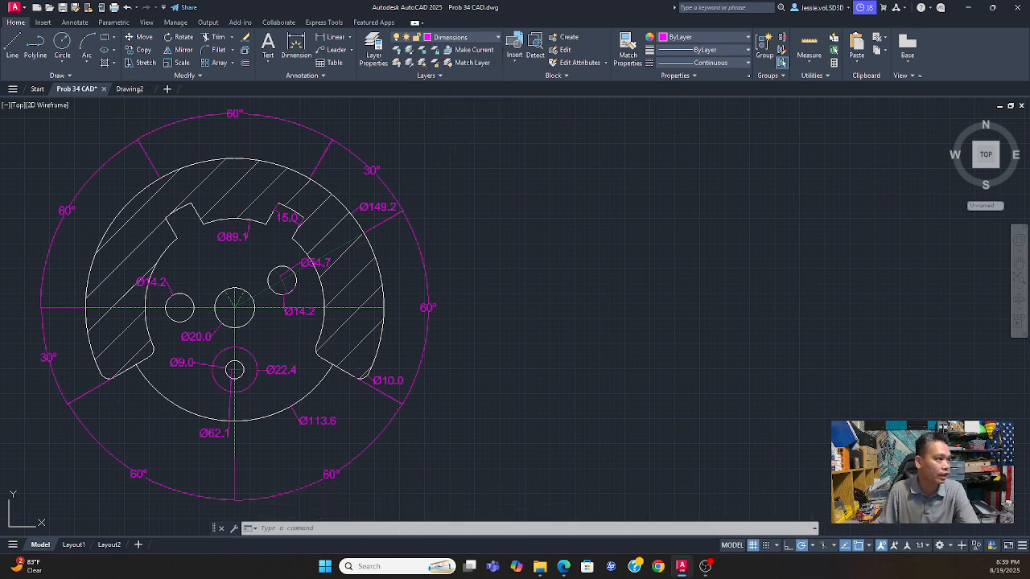
{"action": "left_click", "coordinate": [131, 90]}
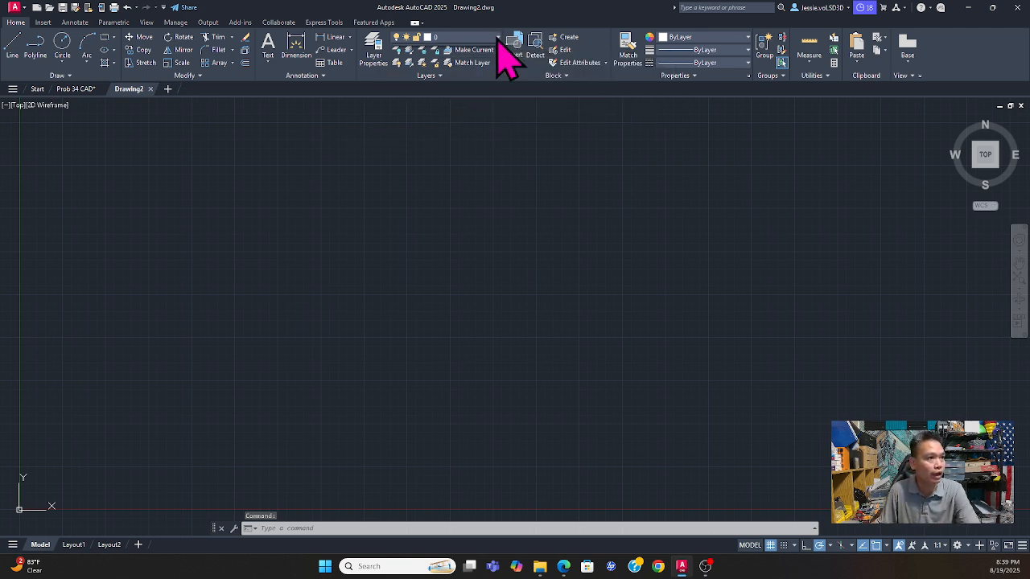
{"action": "right_click", "coordinate": [543, 184]}
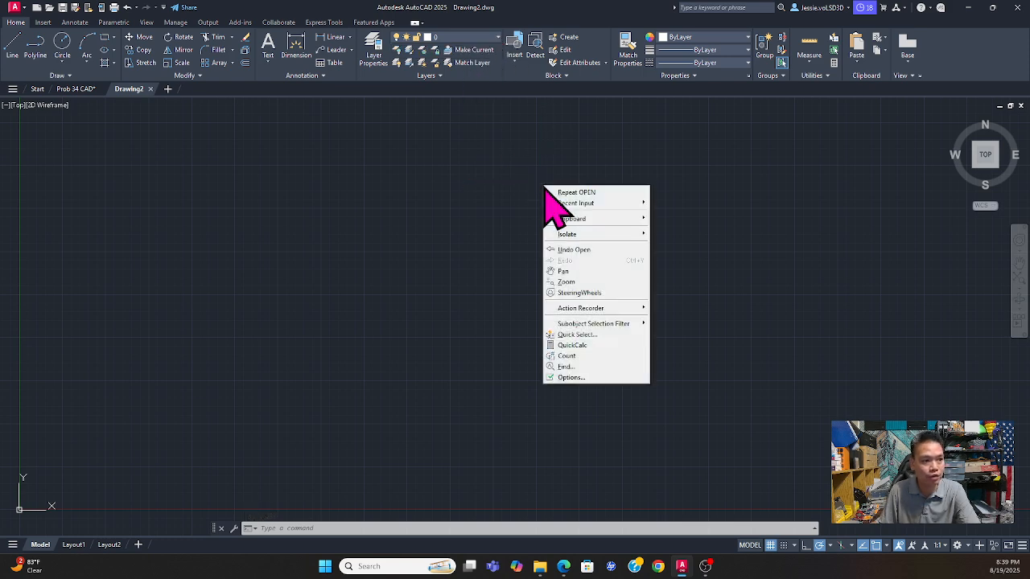
{"action": "left_click", "coordinate": [441, 228]}
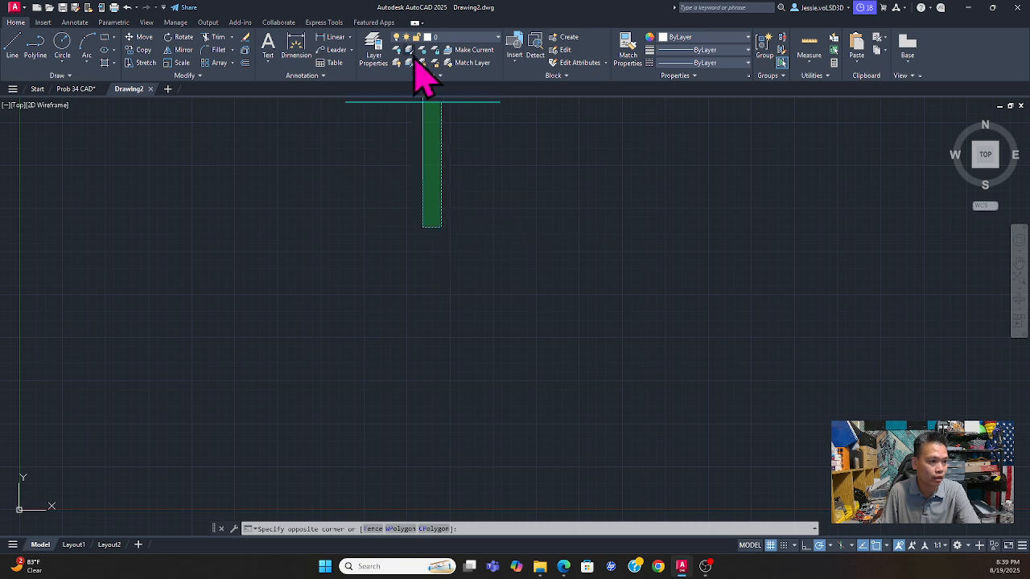
{"action": "left_click", "coordinate": [373, 53]}
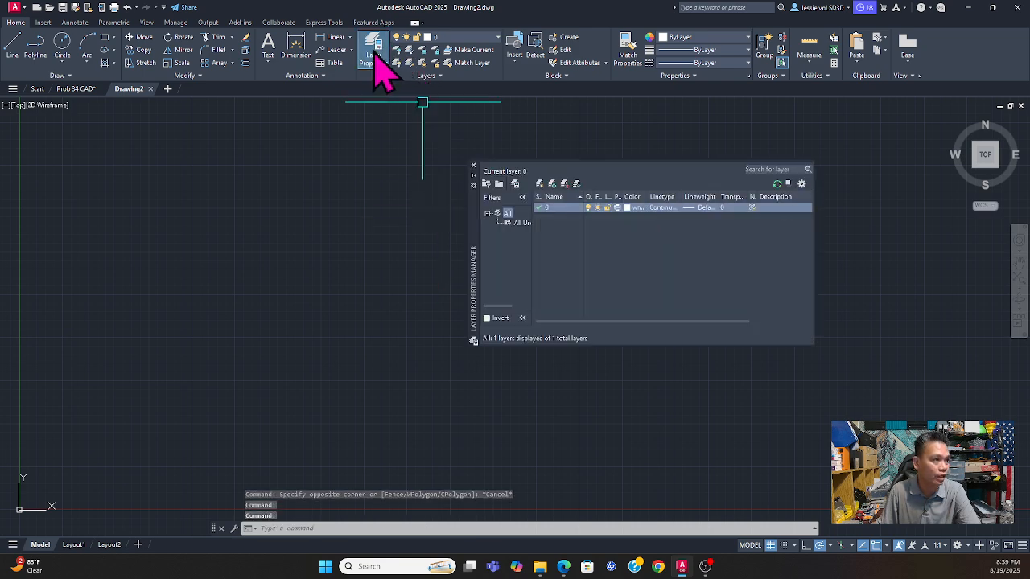
{"action": "left_click", "coordinate": [539, 185]}
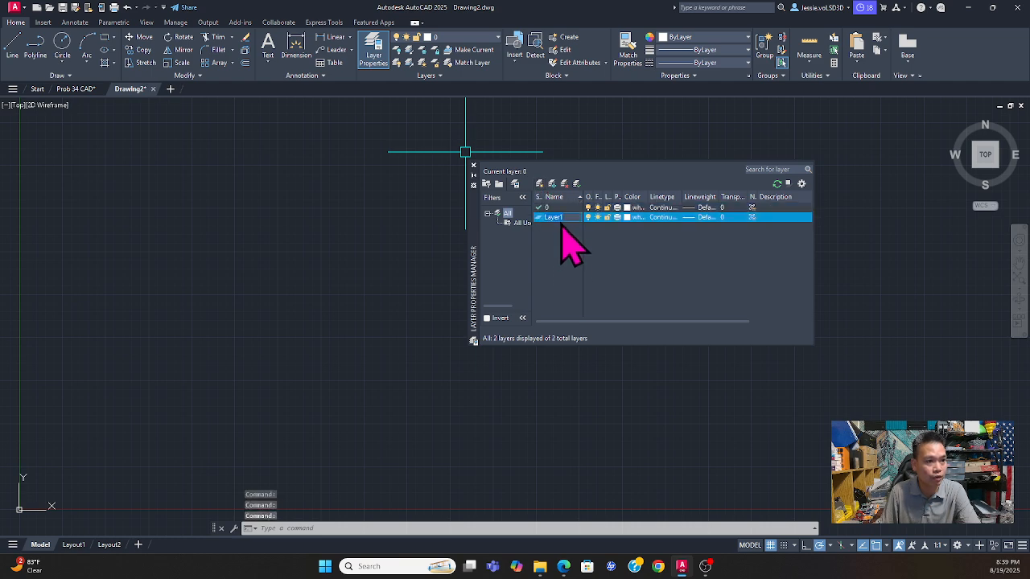
{"action": "key", "text": "Return"}
Step: Add a second new layer with the default name and delete it again
{"action": "right_click", "coordinate": [617, 247]}
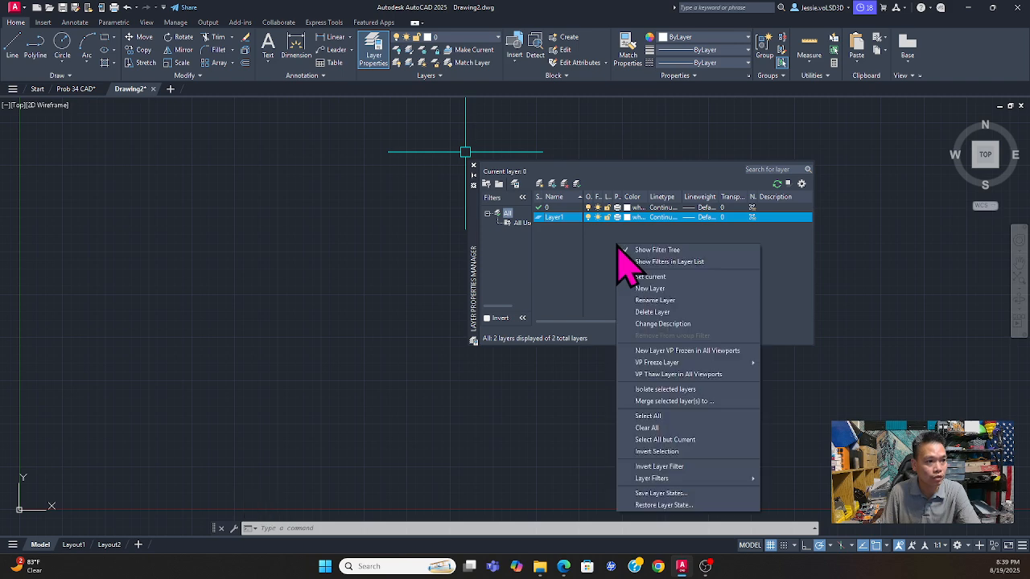
{"action": "left_click", "coordinate": [656, 292]}
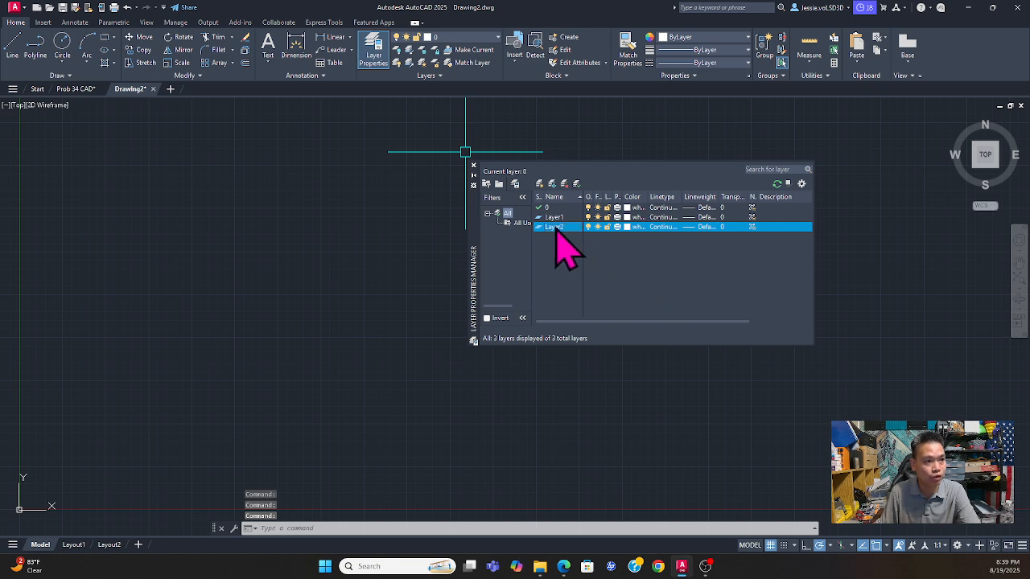
{"action": "right_click", "coordinate": [624, 256]}
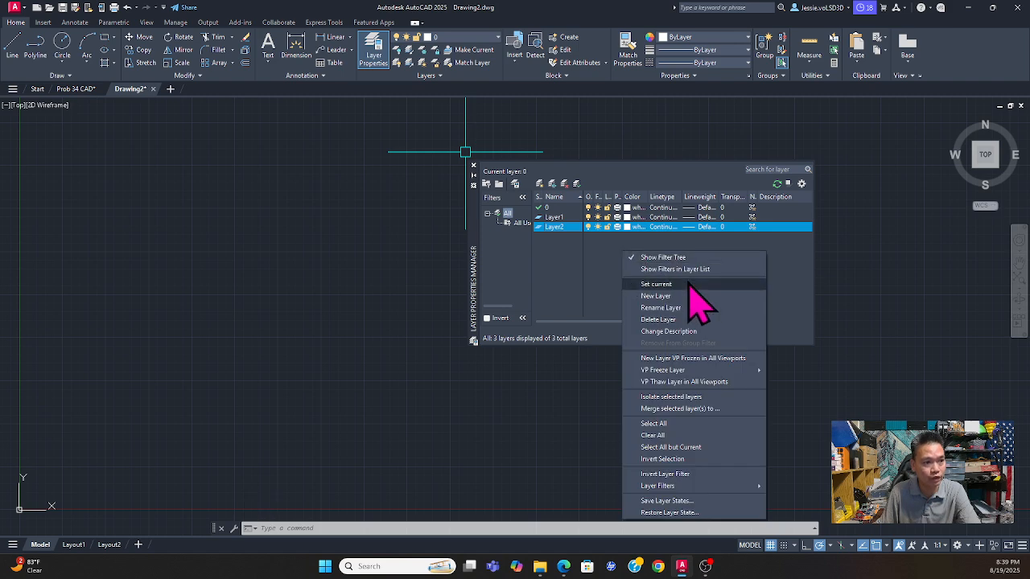
{"action": "left_click", "coordinate": [657, 320]}
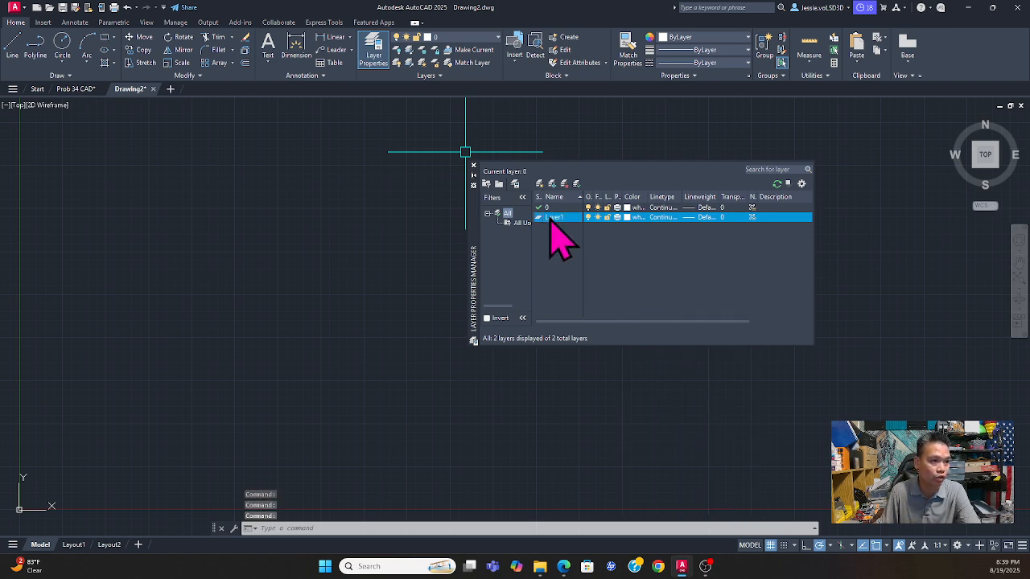
Step: Create another new layer with the default name and rename Layer1 as Dimension
{"action": "right_click", "coordinate": [560, 238]}
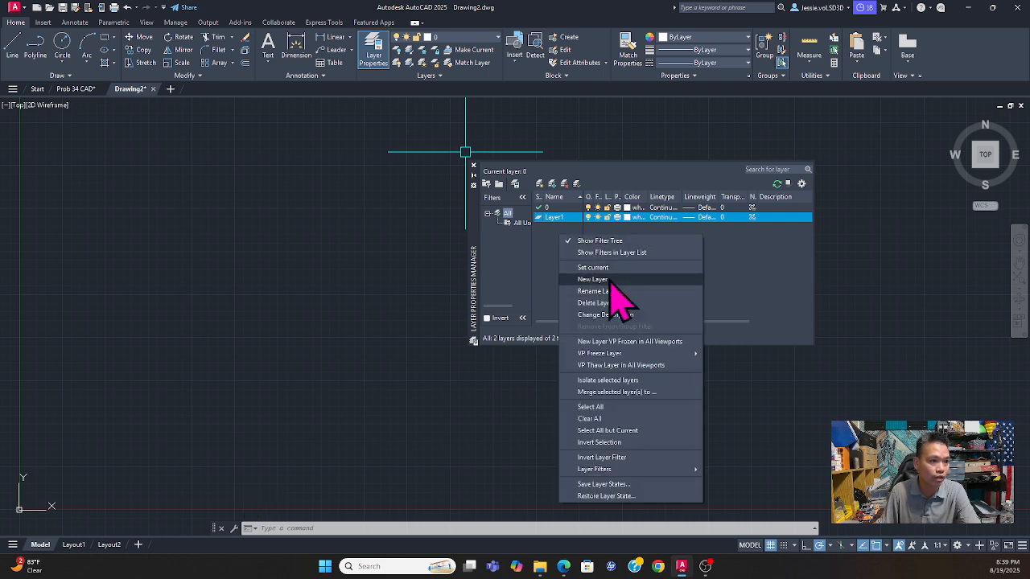
{"action": "left_click", "coordinate": [616, 281]}
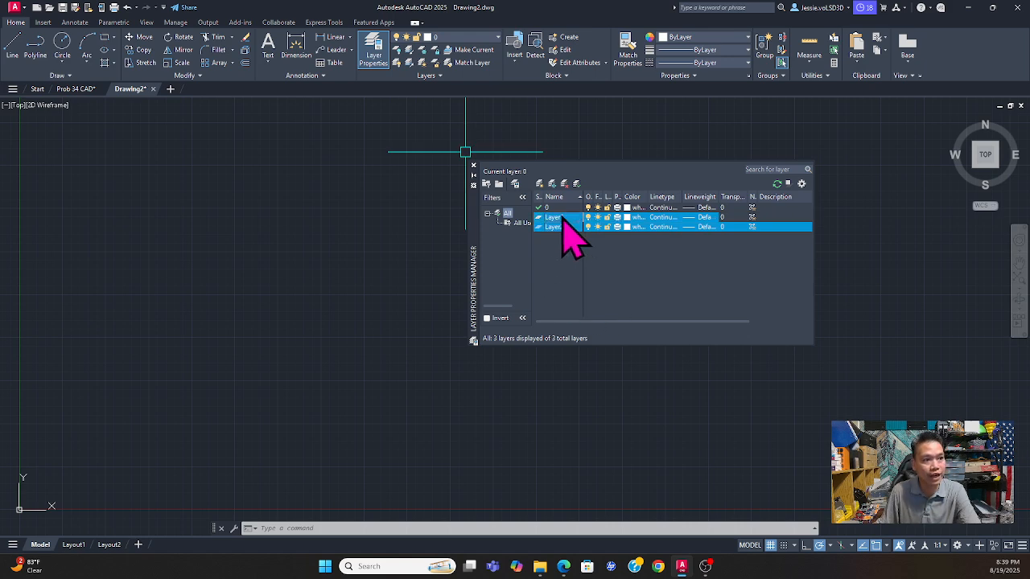
{"action": "key", "text": "Up"}
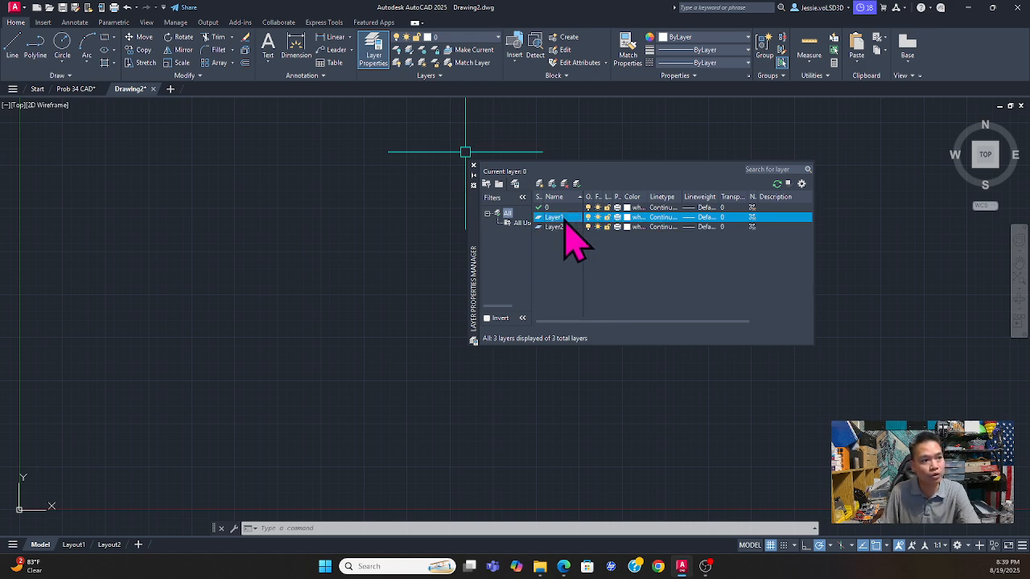
{"action": "right_click", "coordinate": [565, 225]}
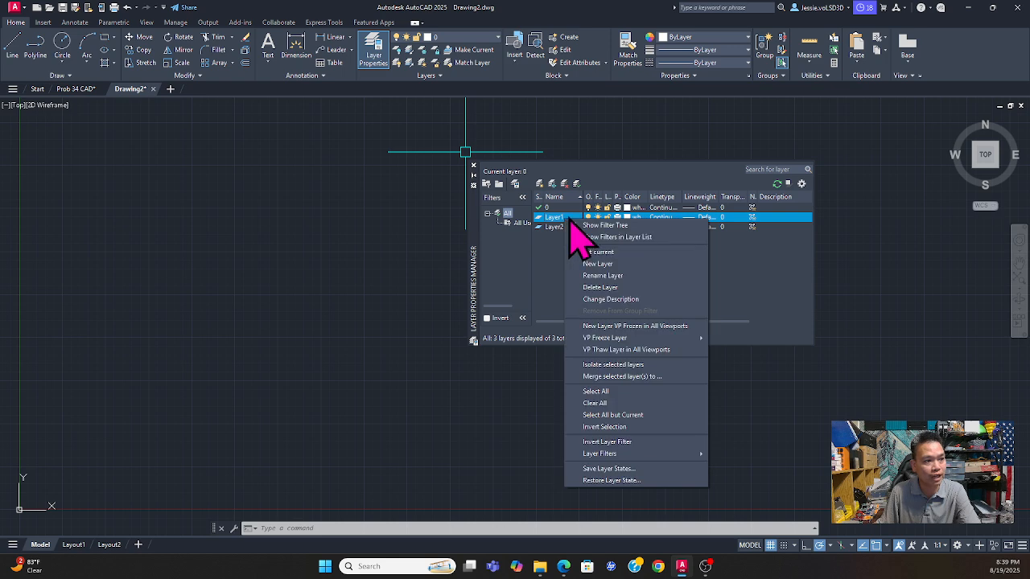
{"action": "left_click", "coordinate": [624, 277]}
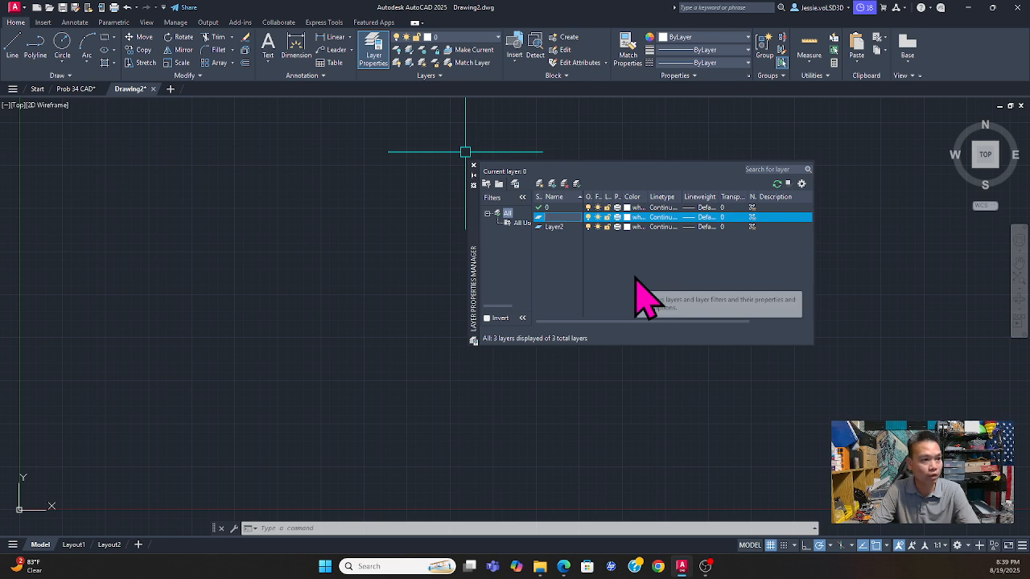
{"action": "type", "text": "Dimension"}
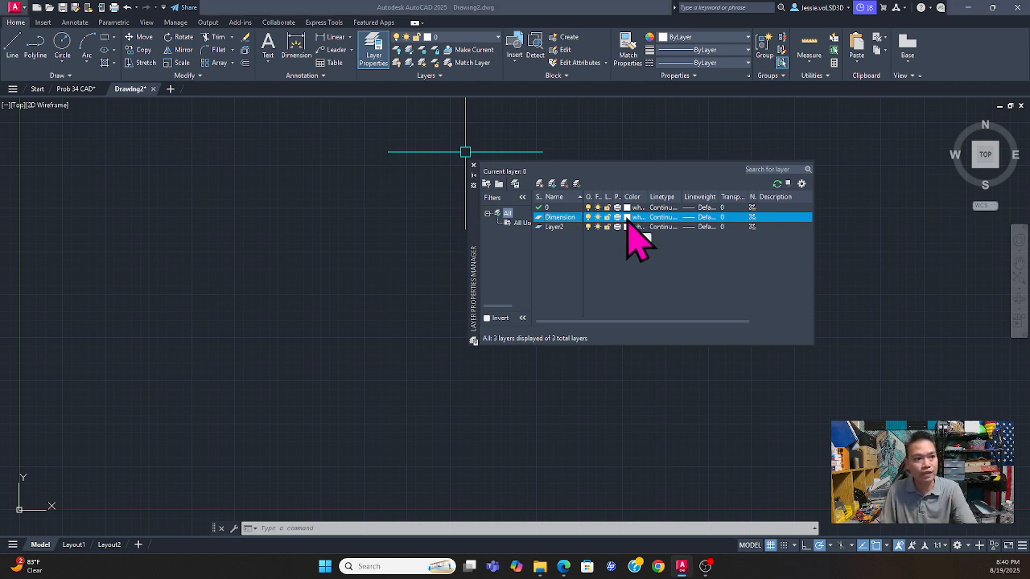
Step: Set the Dimension layer's color to magenta and load and assign the DASHDOT linetype to it
{"action": "left_click", "coordinate": [627, 220]}
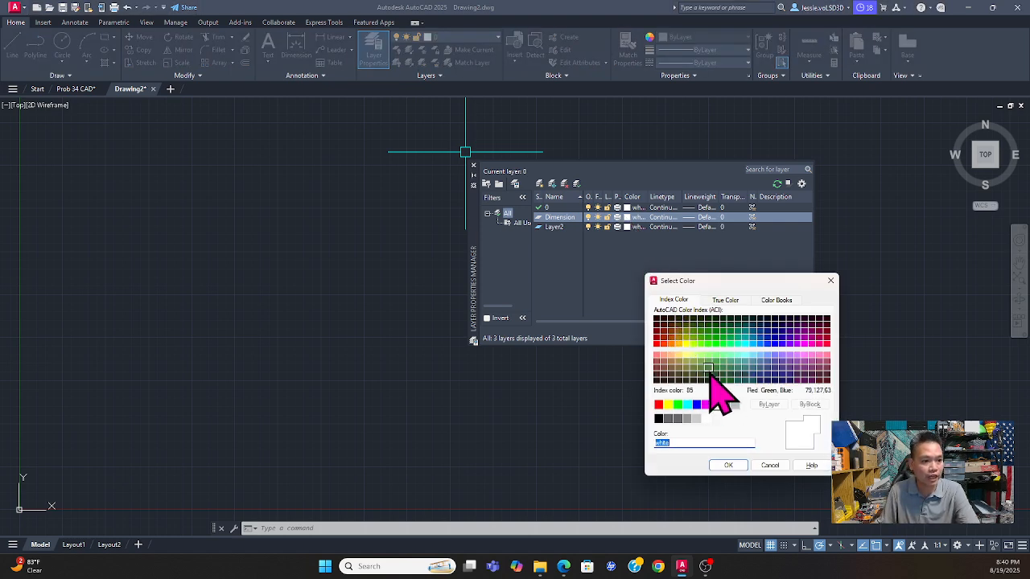
{"action": "left_click", "coordinate": [726, 466]}
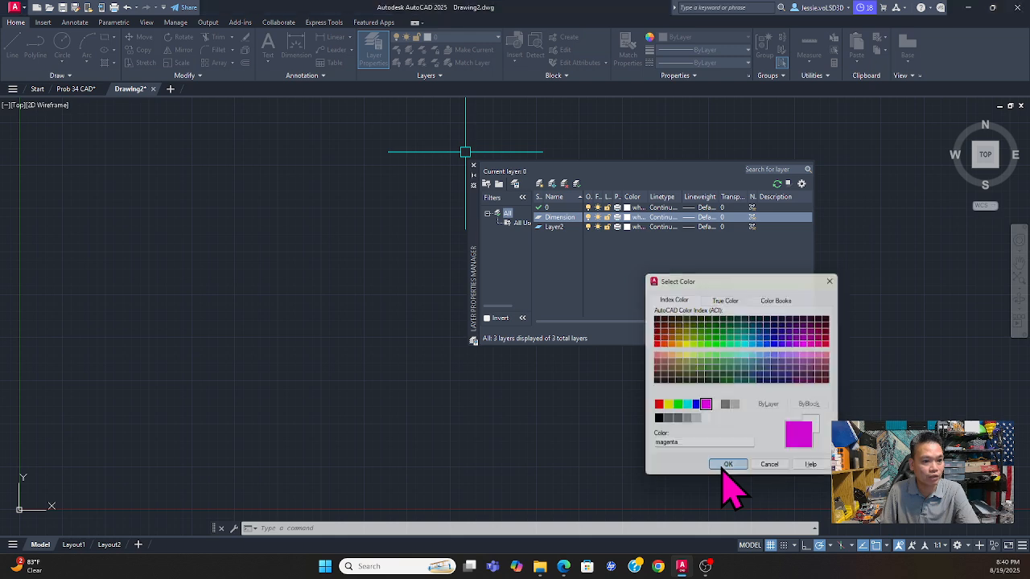
{"action": "left_click", "coordinate": [666, 221]}
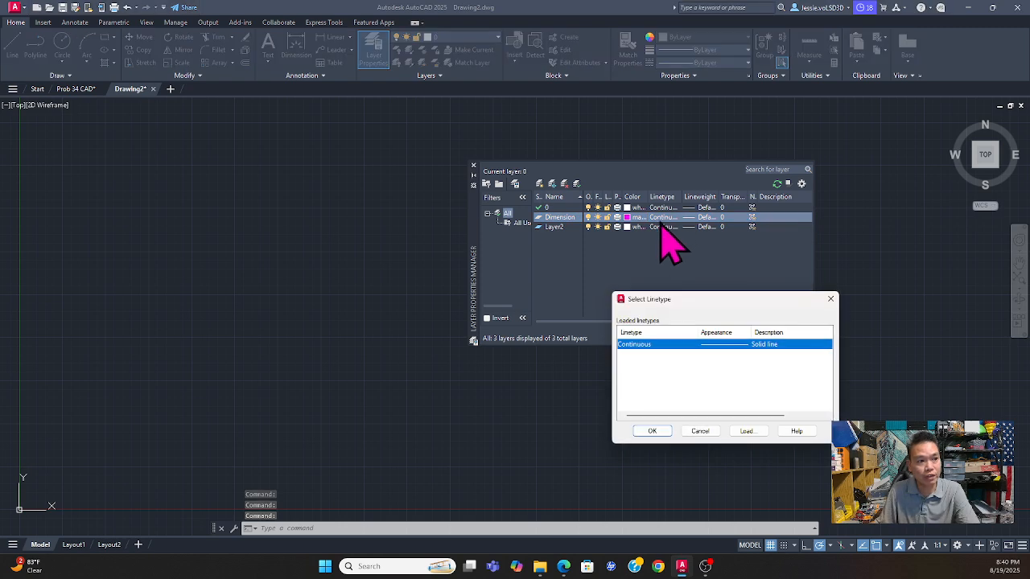
{"action": "left_click", "coordinate": [747, 431]}
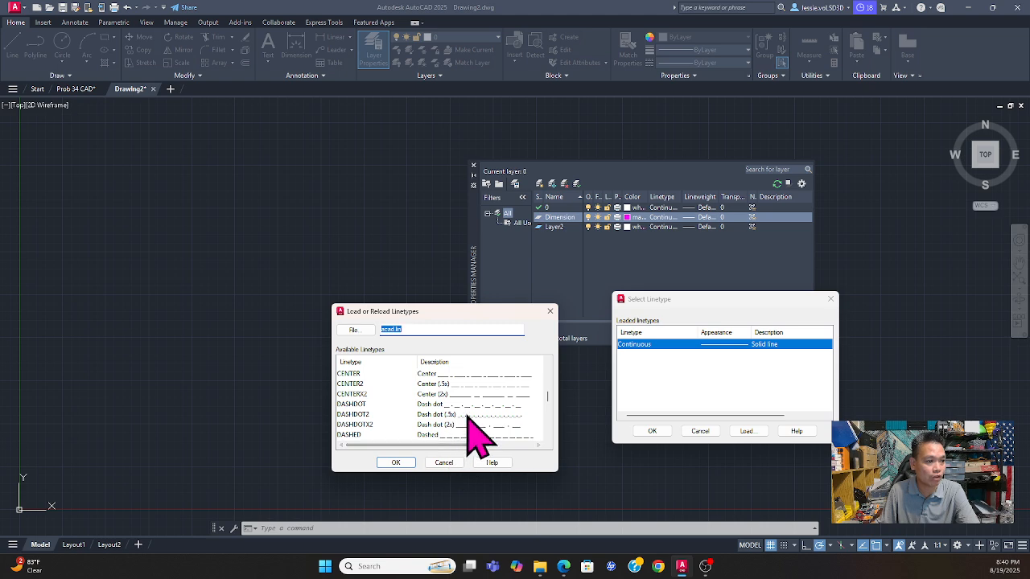
{"action": "left_click", "coordinate": [434, 405]}
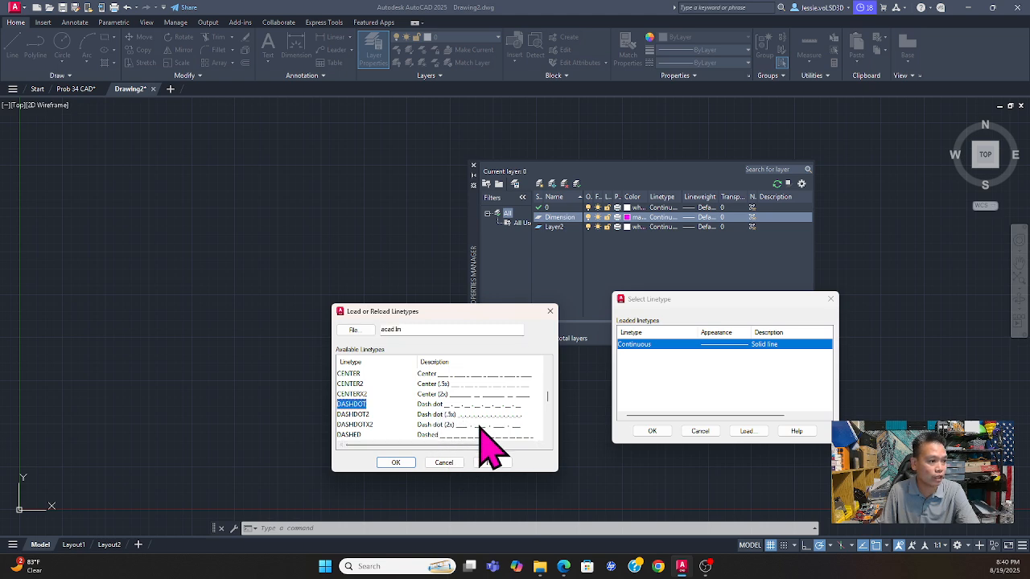
{"action": "left_click", "coordinate": [396, 463]}
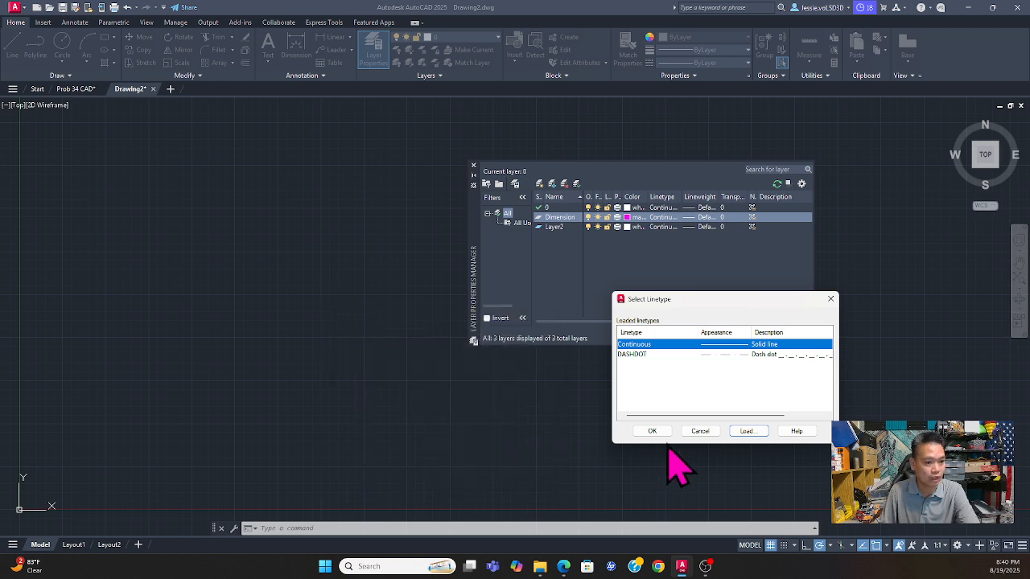
{"action": "left_click", "coordinate": [771, 356]}
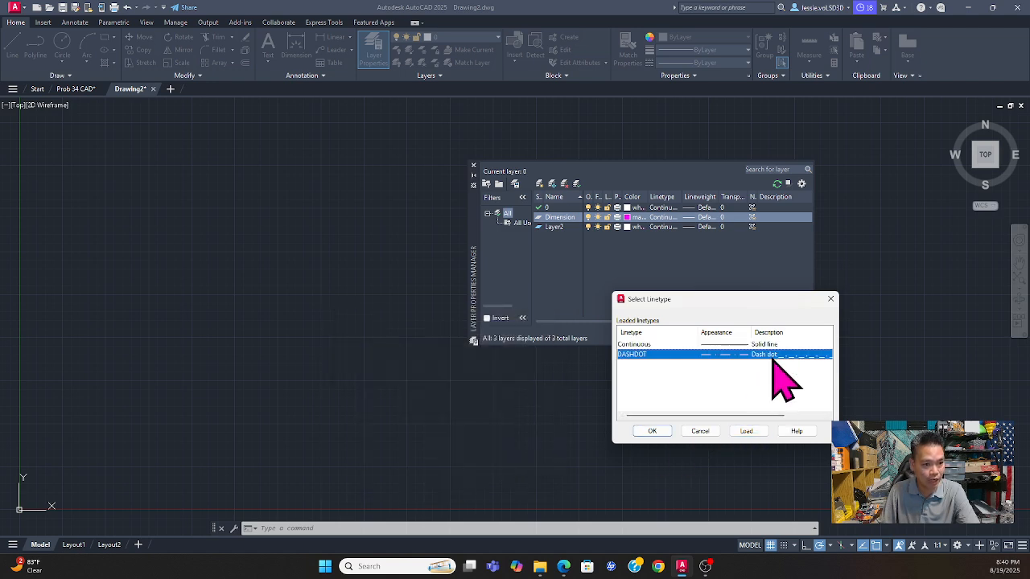
{"action": "left_click", "coordinate": [653, 432]}
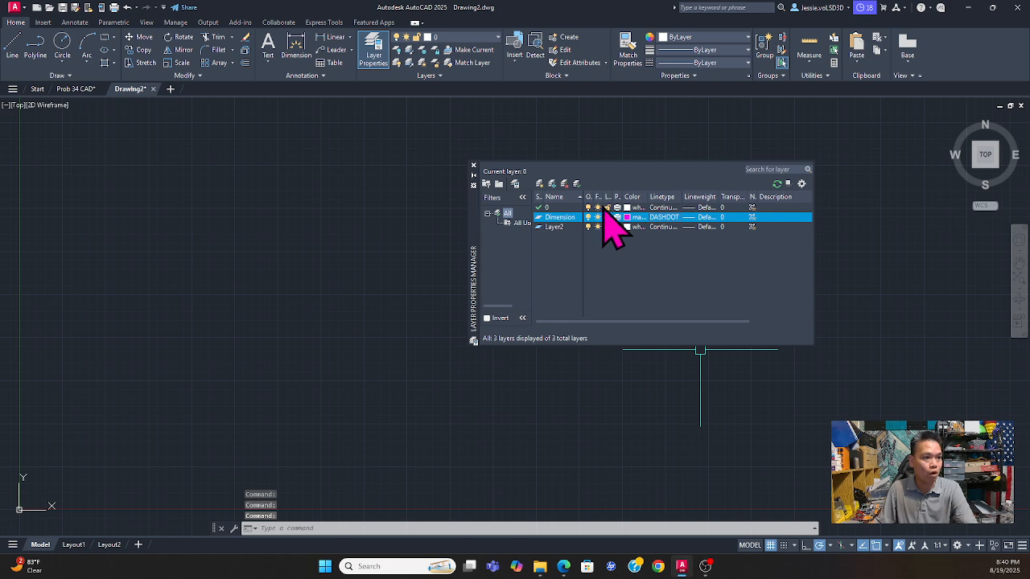
Step: Rename Layer2 as Circles and set its color to yellow, index 50
{"action": "left_click", "coordinate": [555, 228]}
{"action": "right_click", "coordinate": [563, 235]}
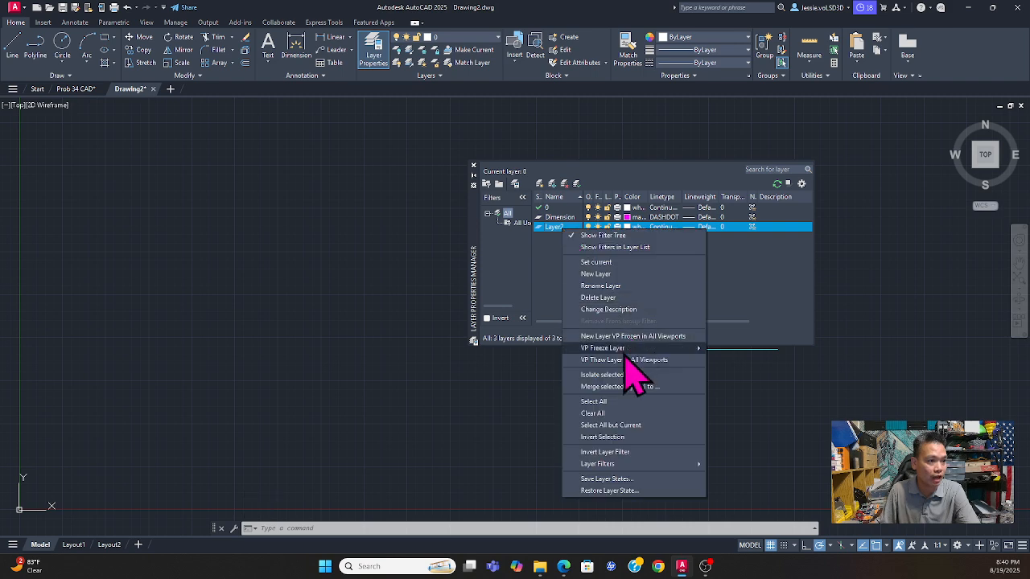
{"action": "left_click", "coordinate": [600, 286]}
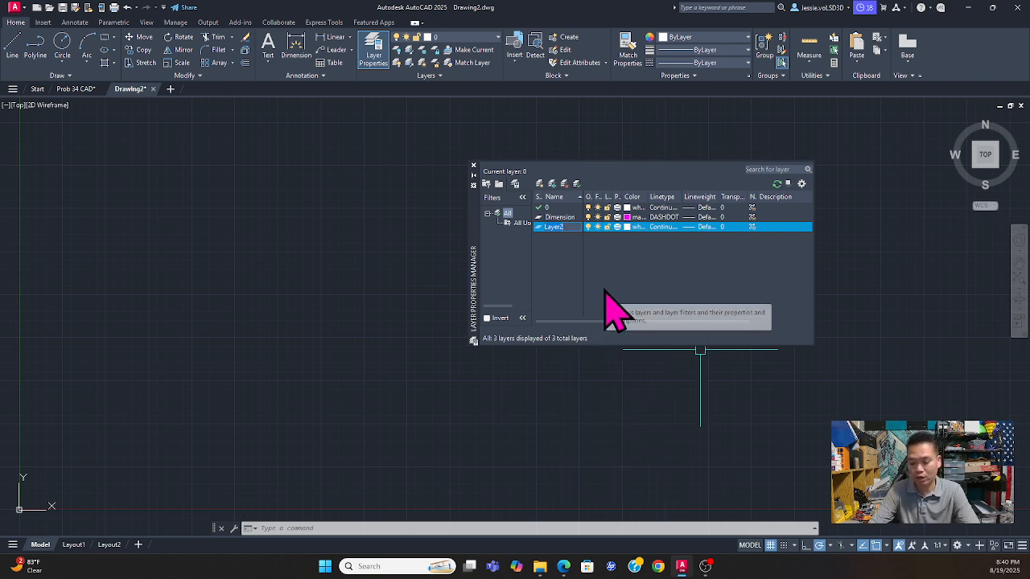
{"action": "type", "text": "Circles"}
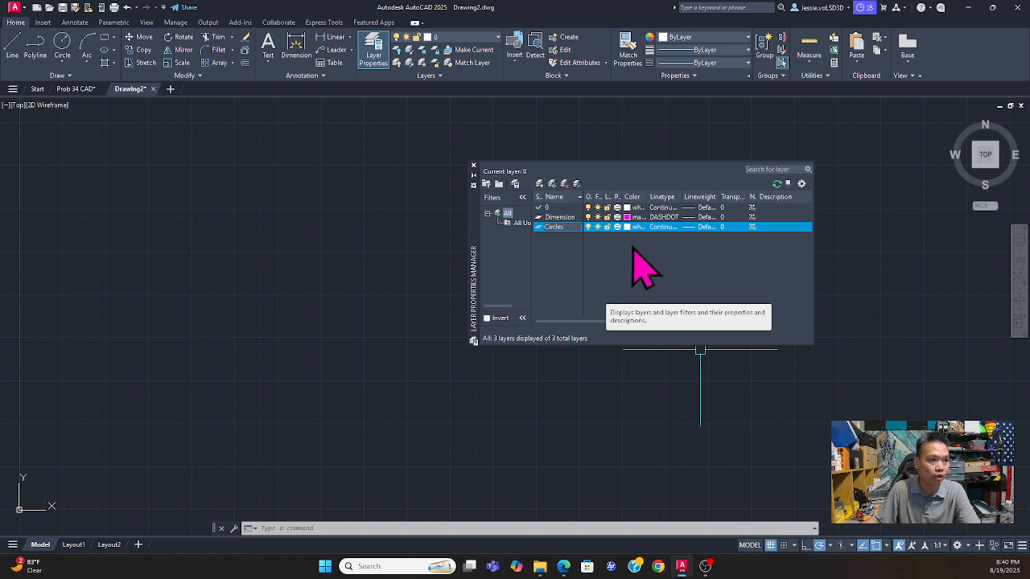
{"action": "left_click", "coordinate": [629, 228]}
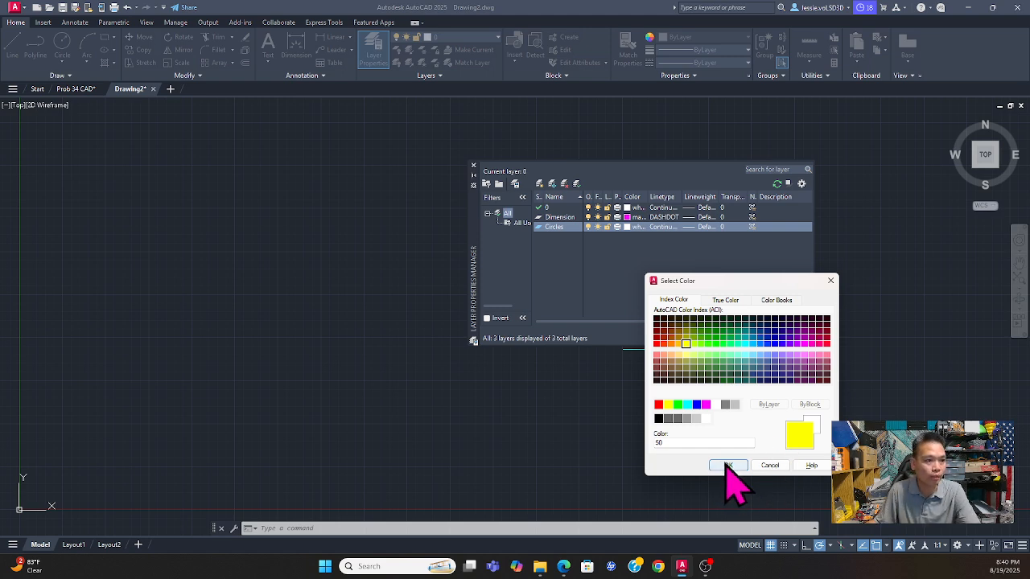
{"action": "left_click", "coordinate": [728, 467]}
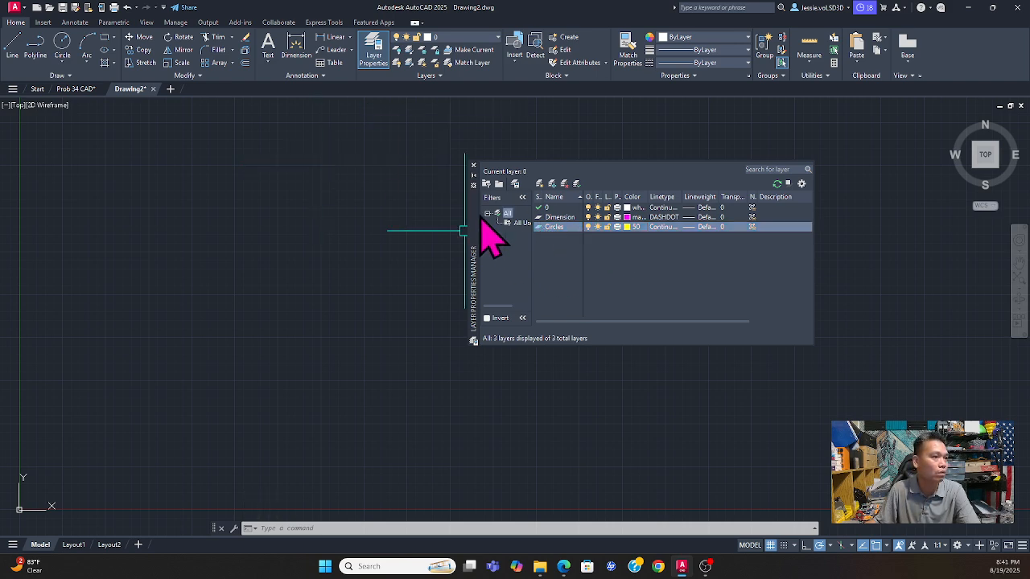
{"action": "left_click", "coordinate": [366, 202]}
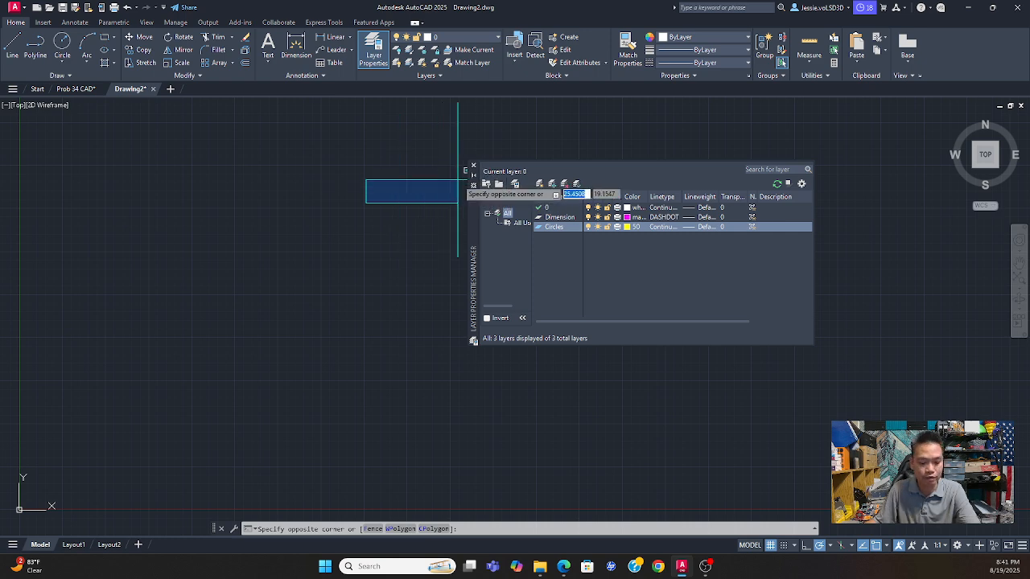
Step: Close the layer manager and draw a rectangle on layer 0 in the middle of the drawing area
{"action": "key", "text": "Escape"}
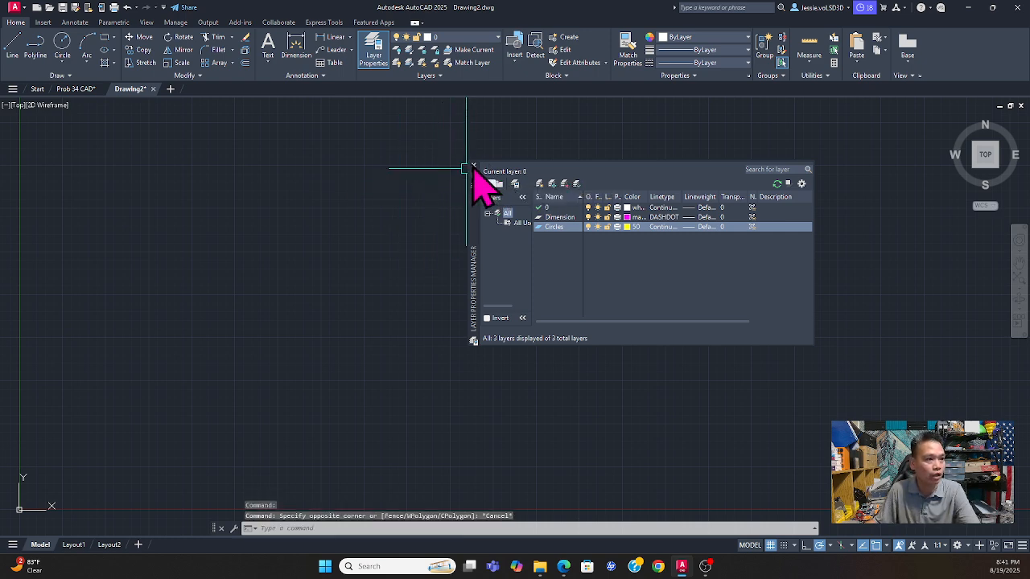
{"action": "left_click", "coordinate": [473, 165]}
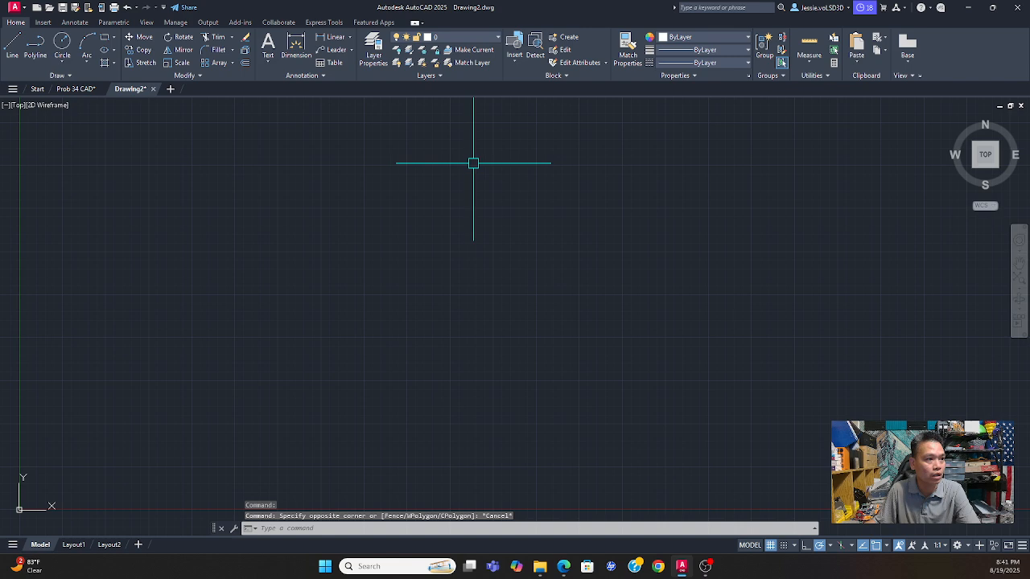
{"action": "left_click", "coordinate": [491, 38]}
{"action": "left_click", "coordinate": [482, 39]}
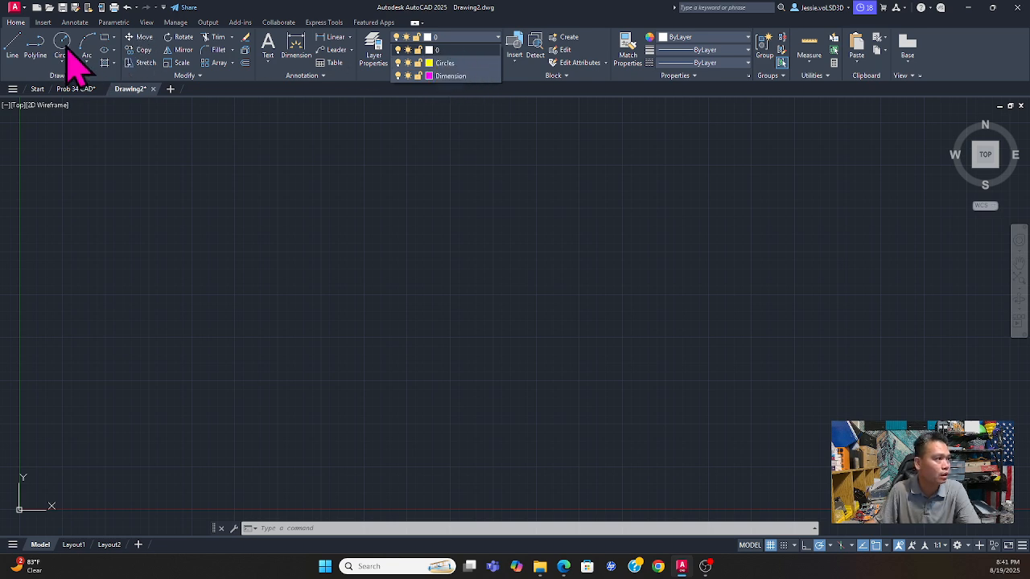
{"action": "left_click", "coordinate": [15, 40]}
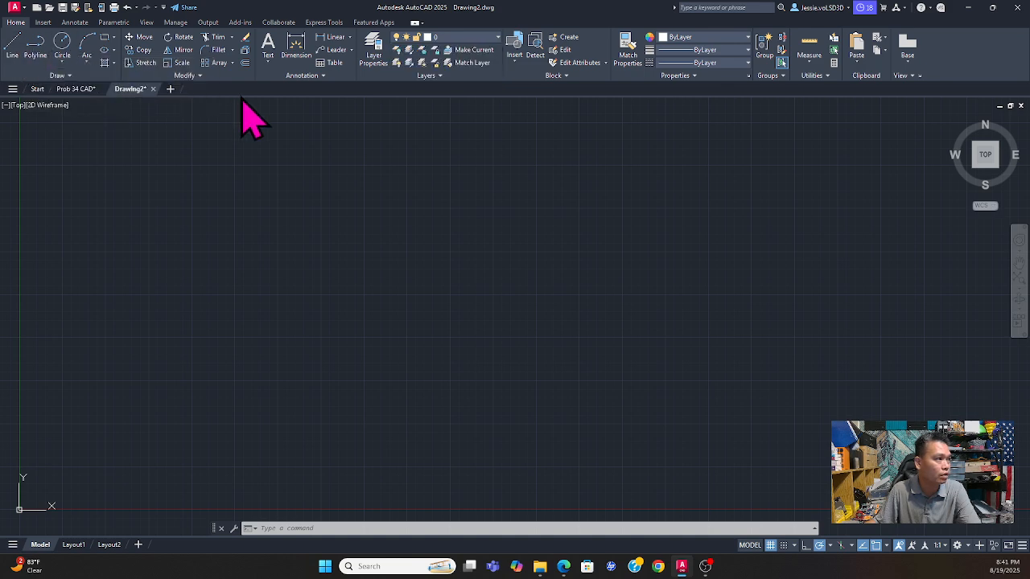
{"action": "left_click", "coordinate": [105, 42]}
{"action": "left_click", "coordinate": [311, 166]}
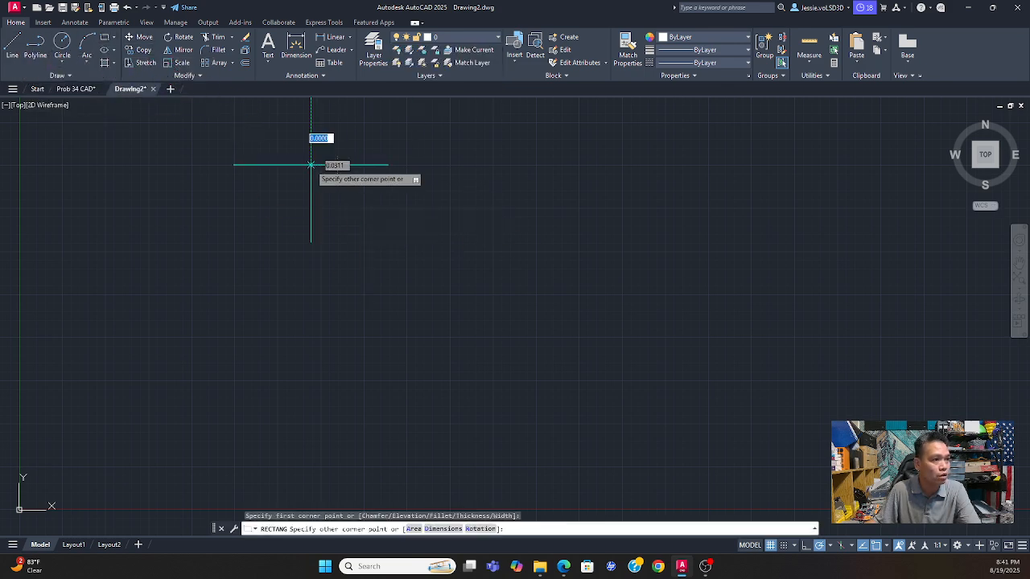
{"action": "left_click", "coordinate": [563, 330]}
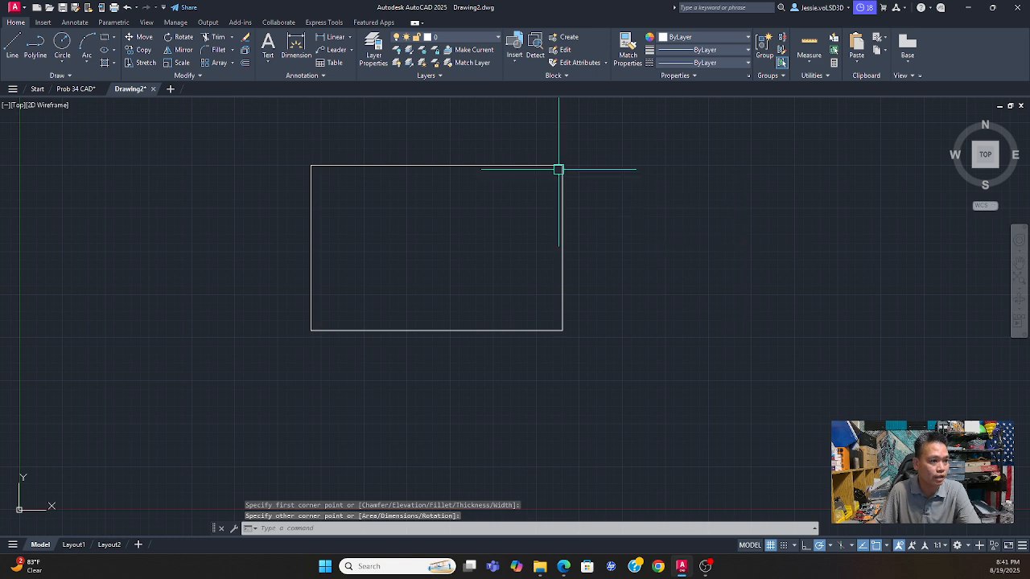
Step: Make Circles the current layer and draw a circle of radius about 1.34 near the rectangle's upper-left corner
{"action": "left_click", "coordinate": [483, 40]}
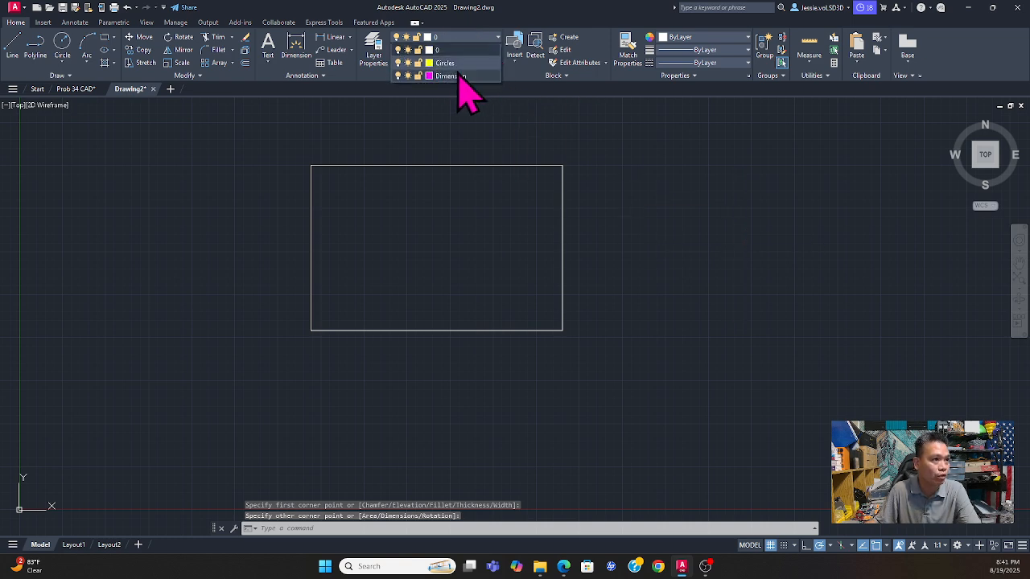
{"action": "left_click", "coordinate": [458, 72]}
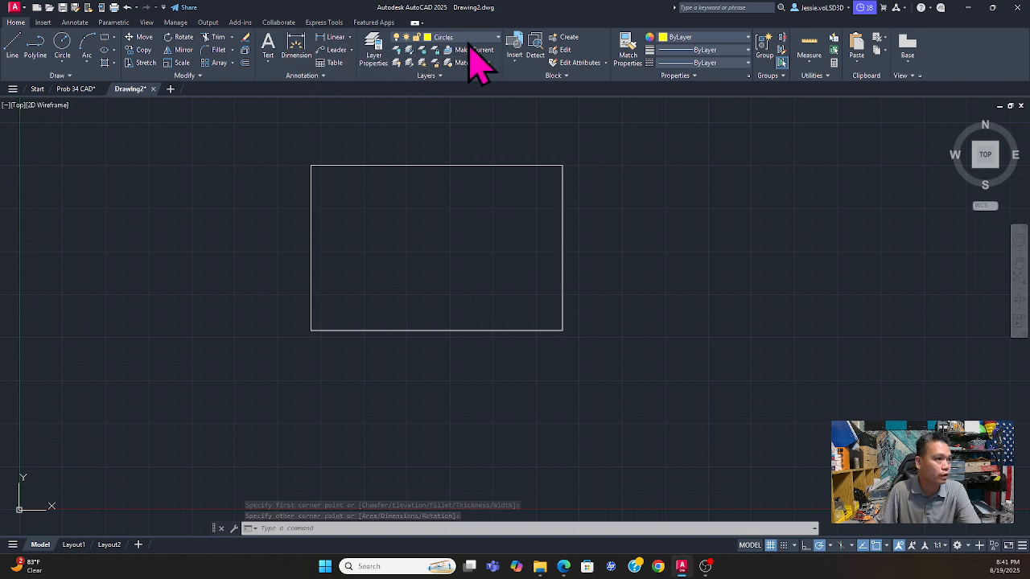
{"action": "left_click", "coordinate": [64, 48]}
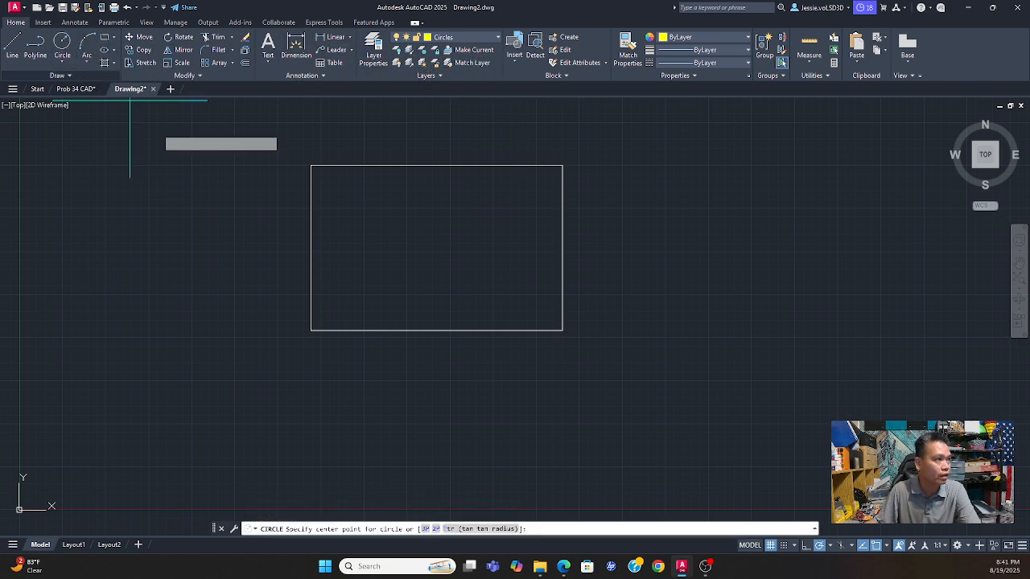
{"action": "left_click", "coordinate": [369, 220]}
{"action": "left_click", "coordinate": [393, 222]}
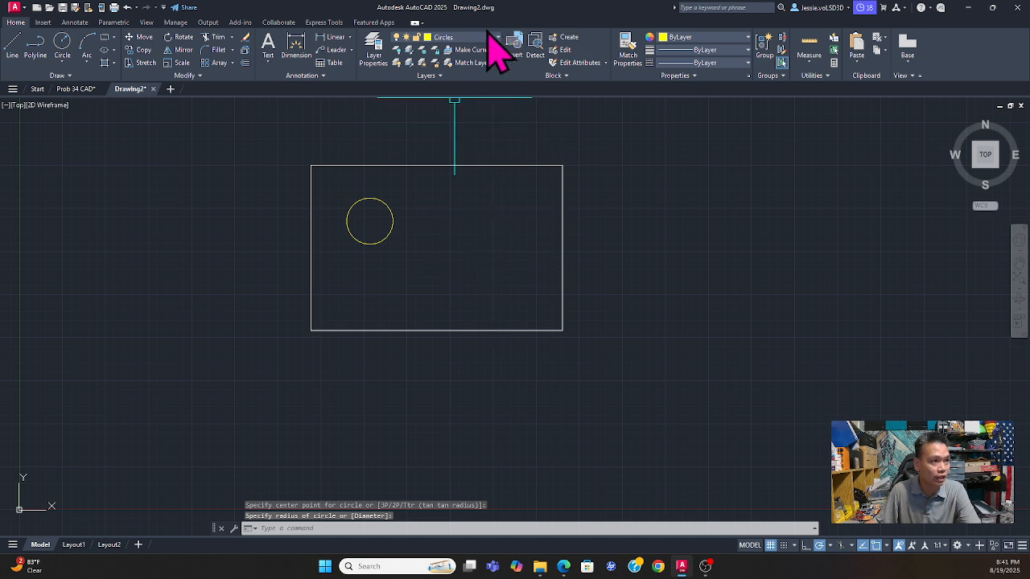
Step: Draw a larger circle in the right half of the rectangle and decline the Windows location access request
{"action": "key", "text": "space"}
{"action": "left_click", "coordinate": [485, 260]}
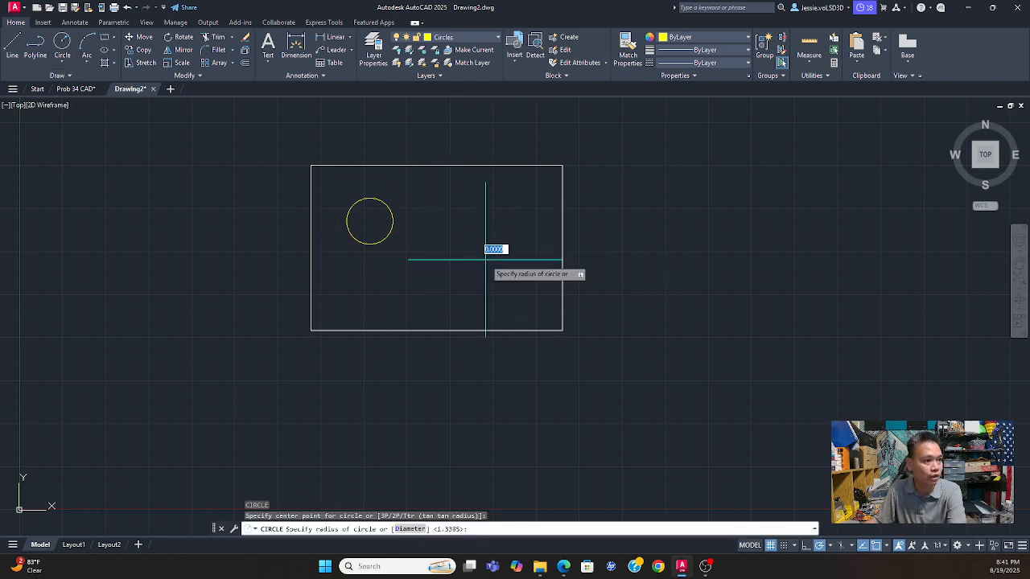
{"action": "left_click", "coordinate": [535, 279]}
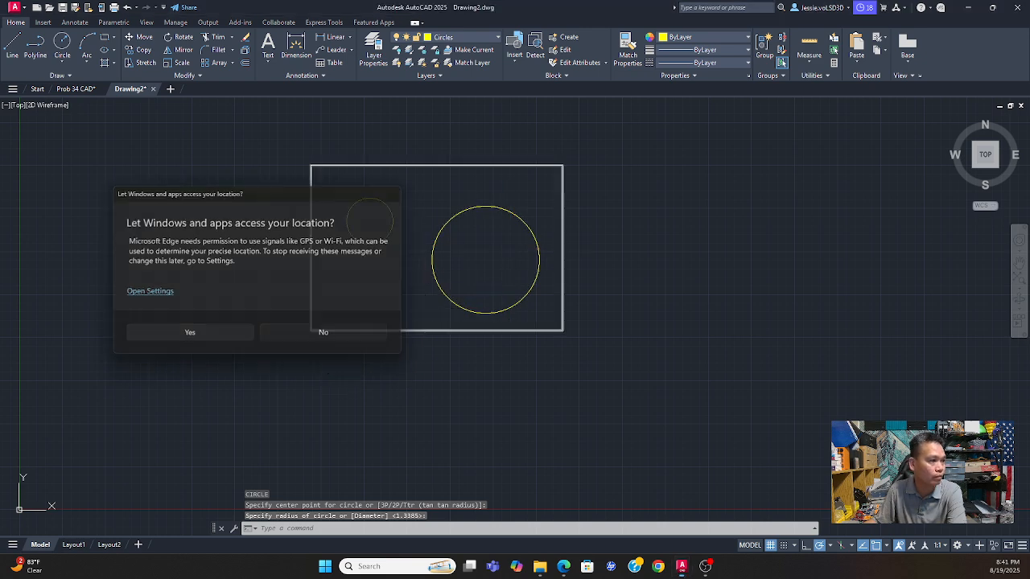
{"action": "left_click", "coordinate": [325, 334]}
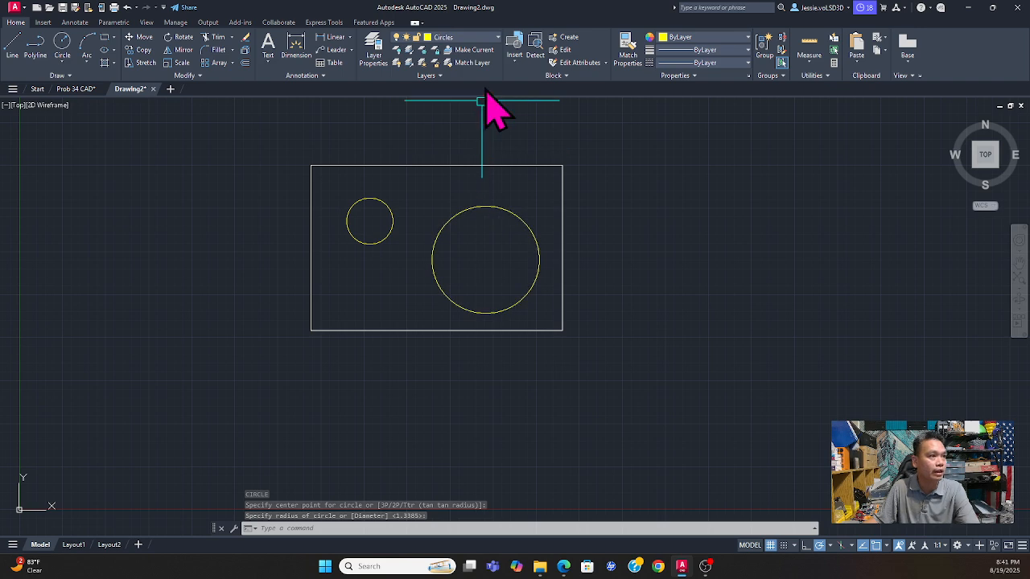
Step: Make Dimension the current layer and add a diameter dimension to each of the two circles
{"action": "left_click", "coordinate": [492, 38]}
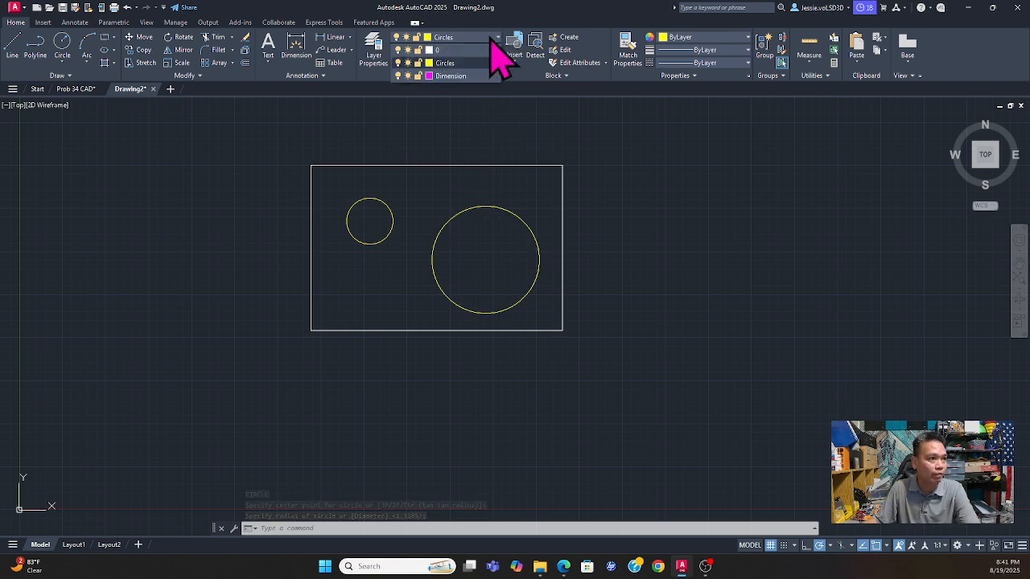
{"action": "left_click", "coordinate": [448, 76]}
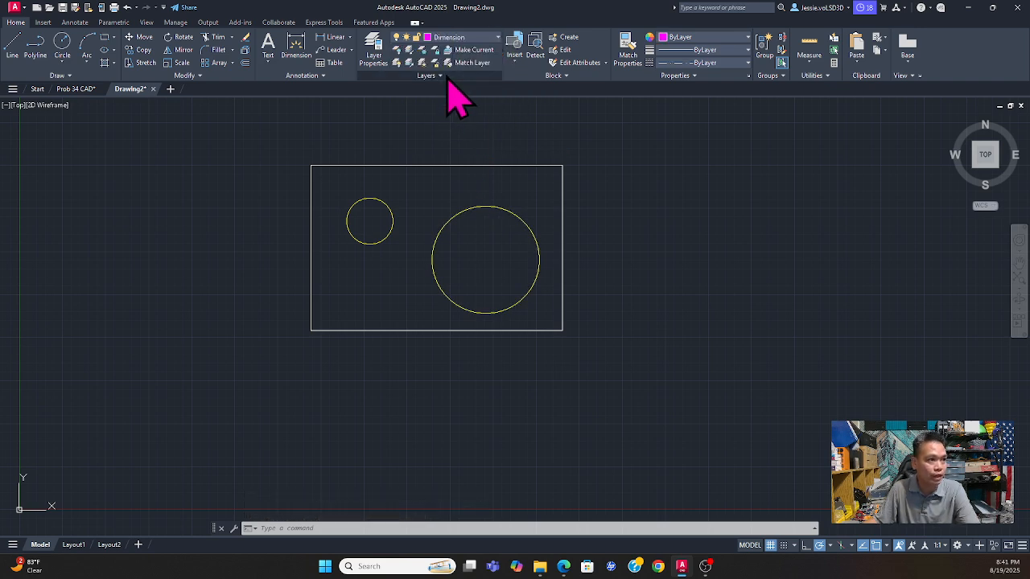
{"action": "left_click", "coordinate": [296, 48]}
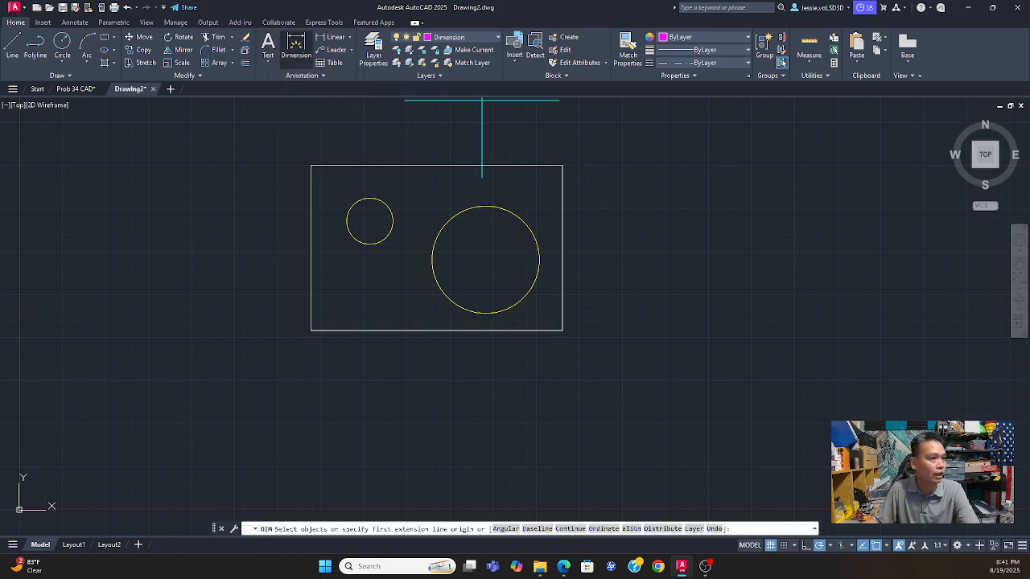
{"action": "left_click", "coordinate": [360, 239]}
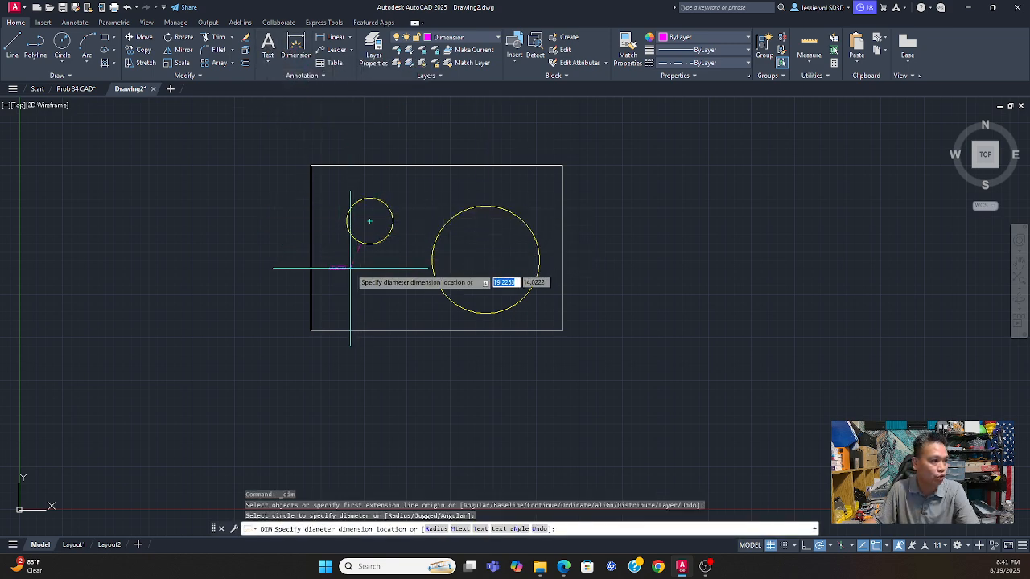
{"action": "left_click", "coordinate": [350, 258]}
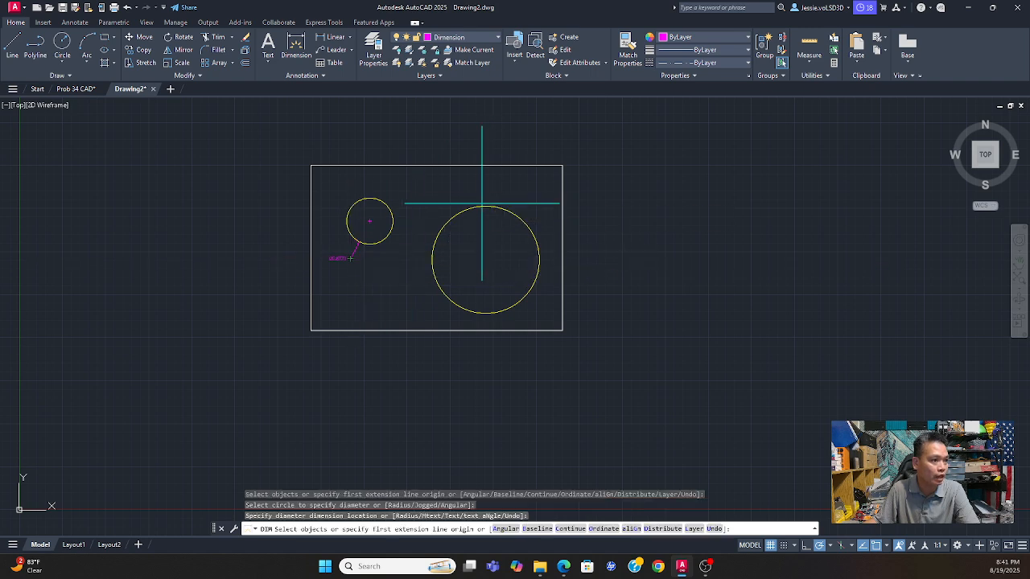
{"action": "left_click", "coordinate": [476, 207]}
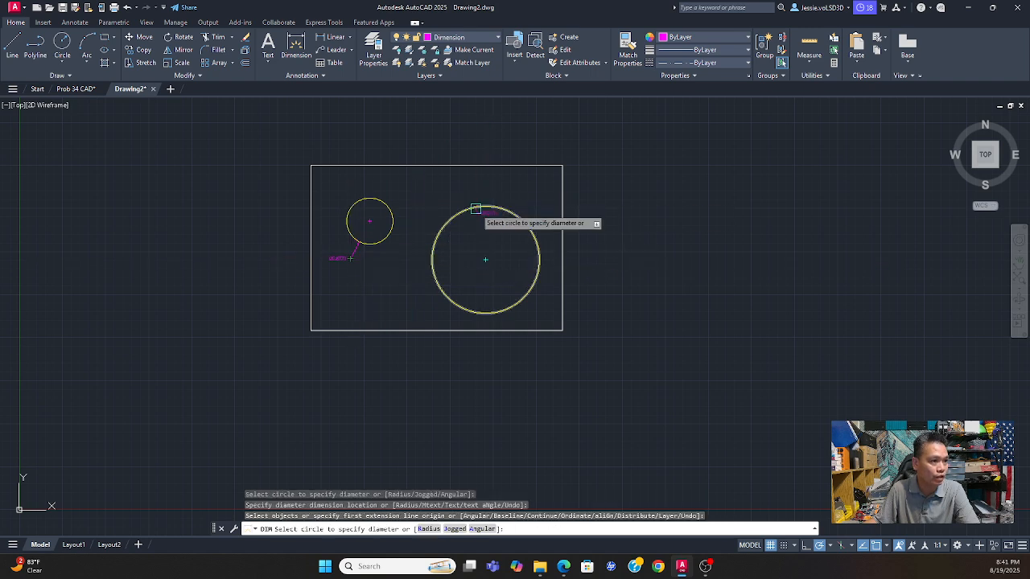
{"action": "left_click", "coordinate": [515, 193]}
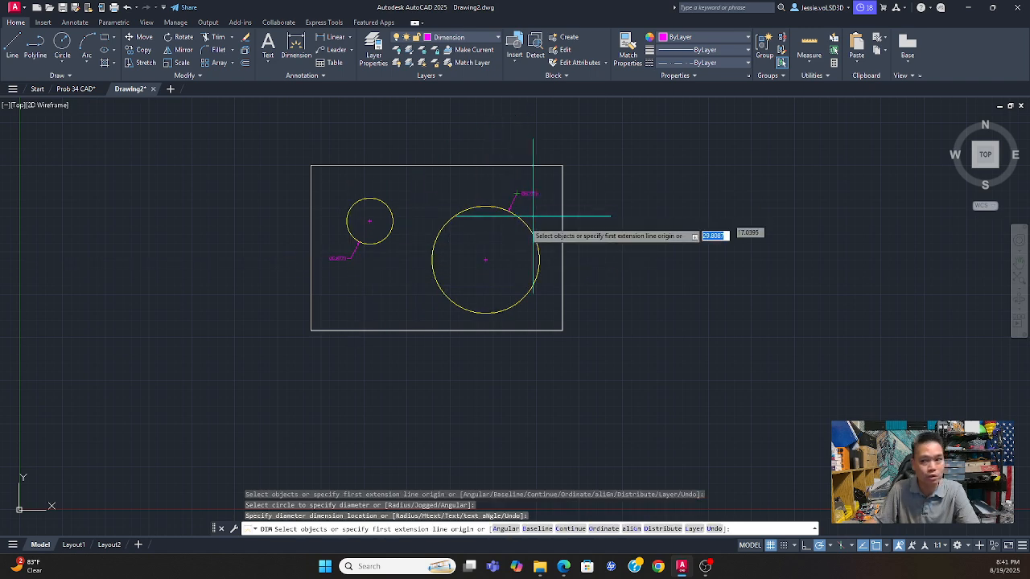
Step: Dimension the rectangle's height outside its right edge and its width below its bottom edge
{"action": "key", "text": "Return"}
{"action": "left_click", "coordinate": [561, 272]}
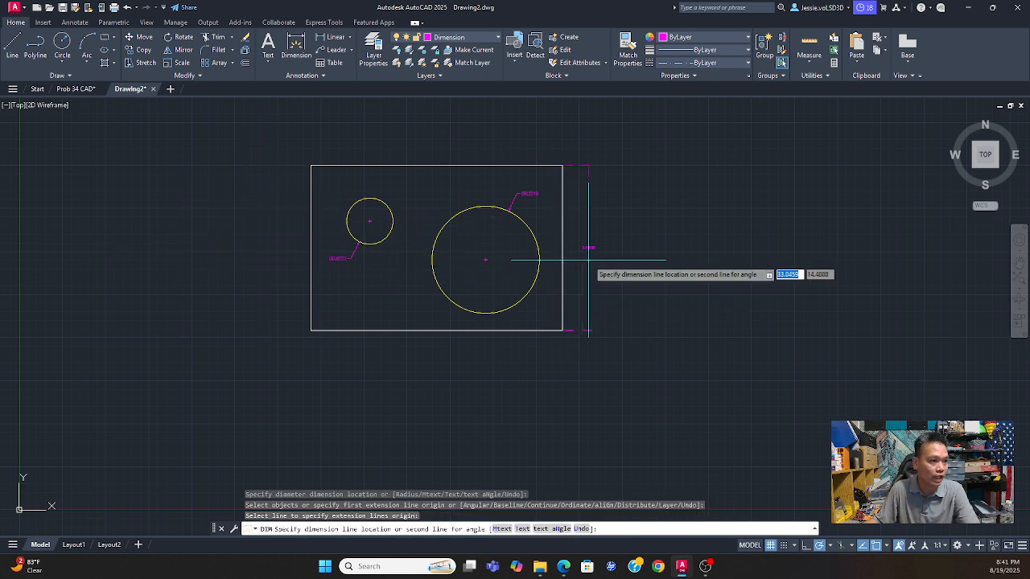
{"action": "left_click", "coordinate": [588, 248]}
{"action": "left_click", "coordinate": [532, 330]}
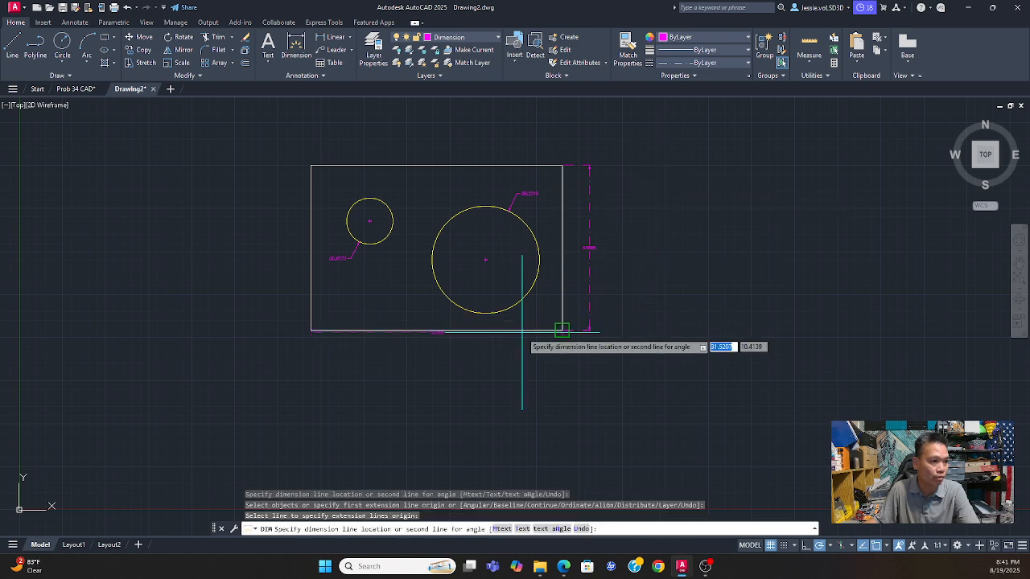
{"action": "left_click", "coordinate": [535, 352]}
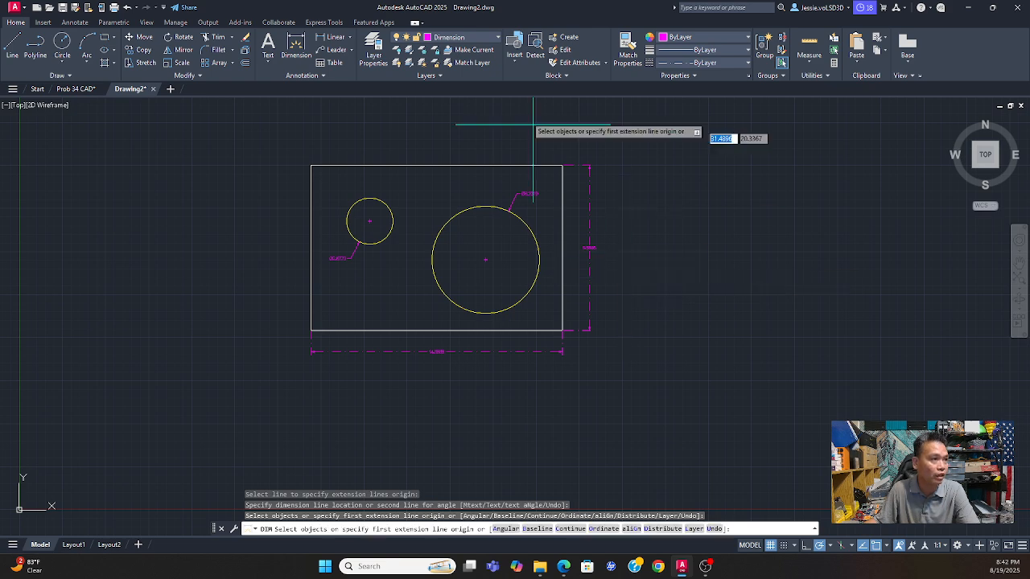
{"action": "key", "text": "Escape"}
{"action": "key", "text": "Escape"}
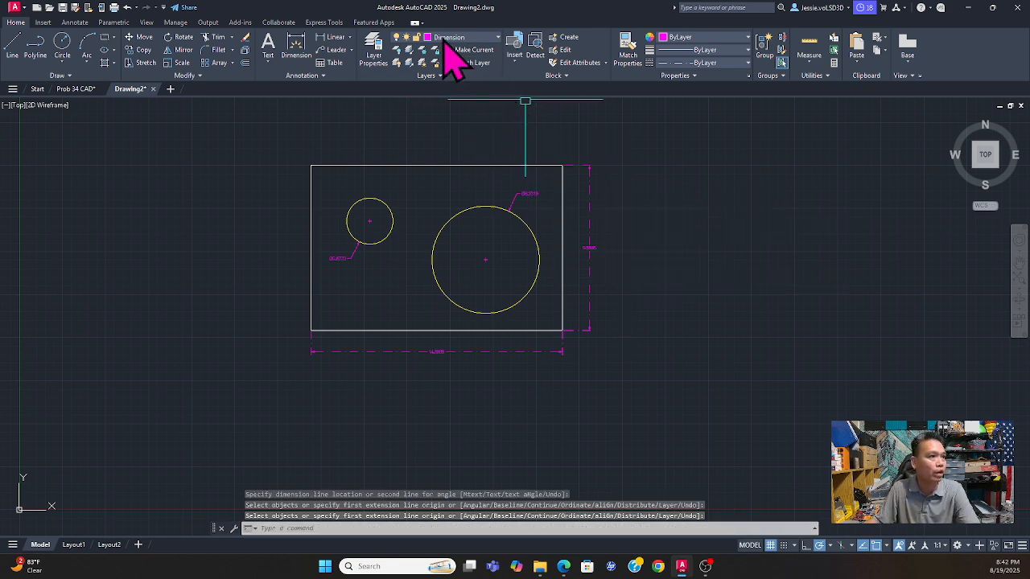
Step: Change the Dimension layer's linetype to Continuous and close the layer manager
{"action": "left_click", "coordinate": [492, 38]}
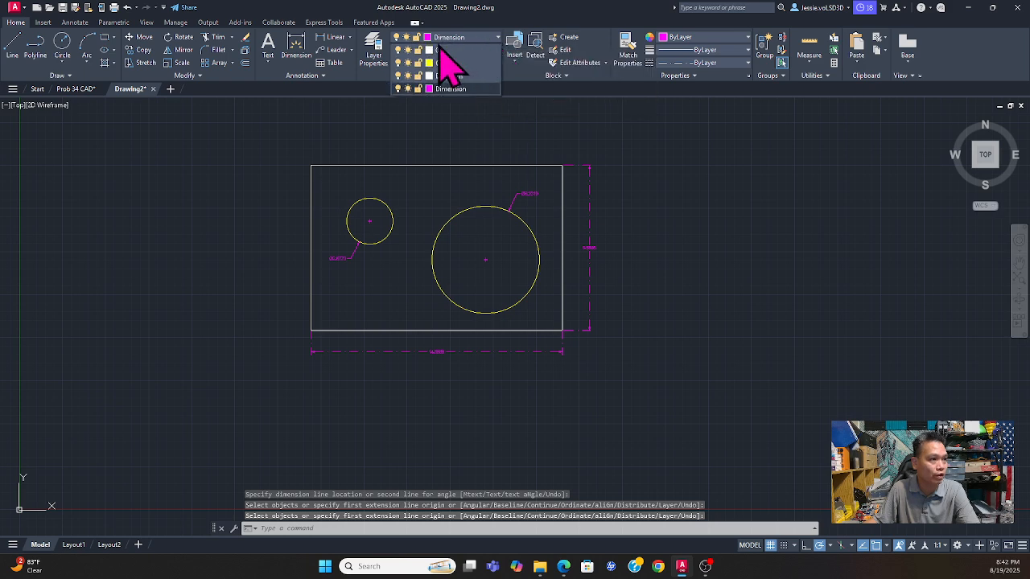
{"action": "left_click", "coordinate": [375, 58]}
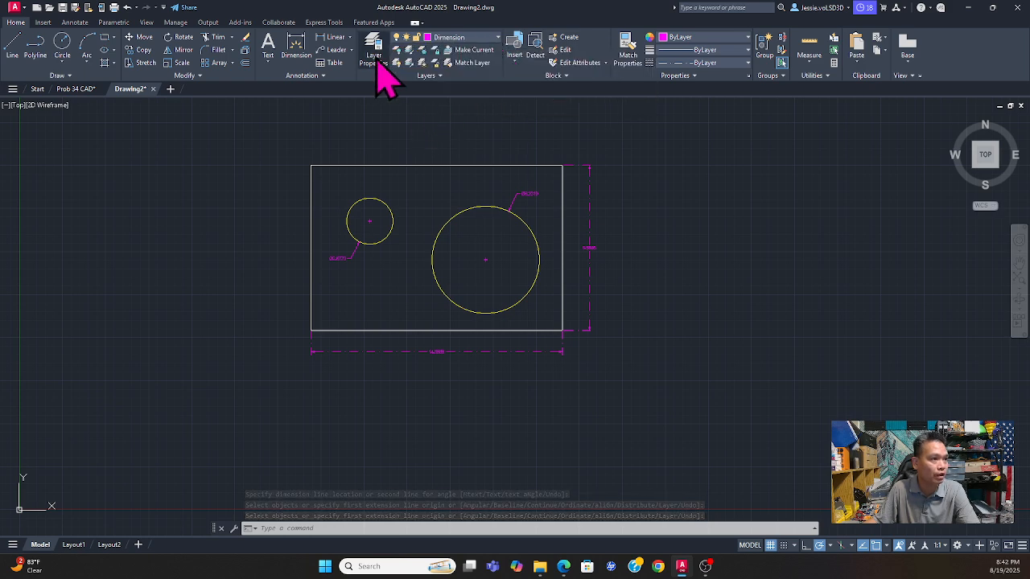
{"action": "left_click", "coordinate": [375, 58]}
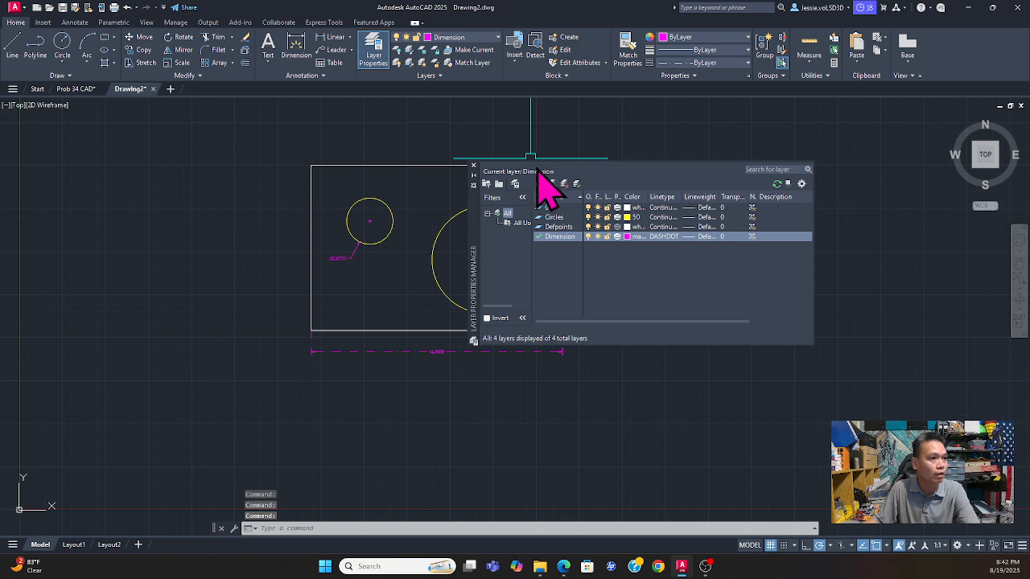
{"action": "left_click", "coordinate": [656, 239]}
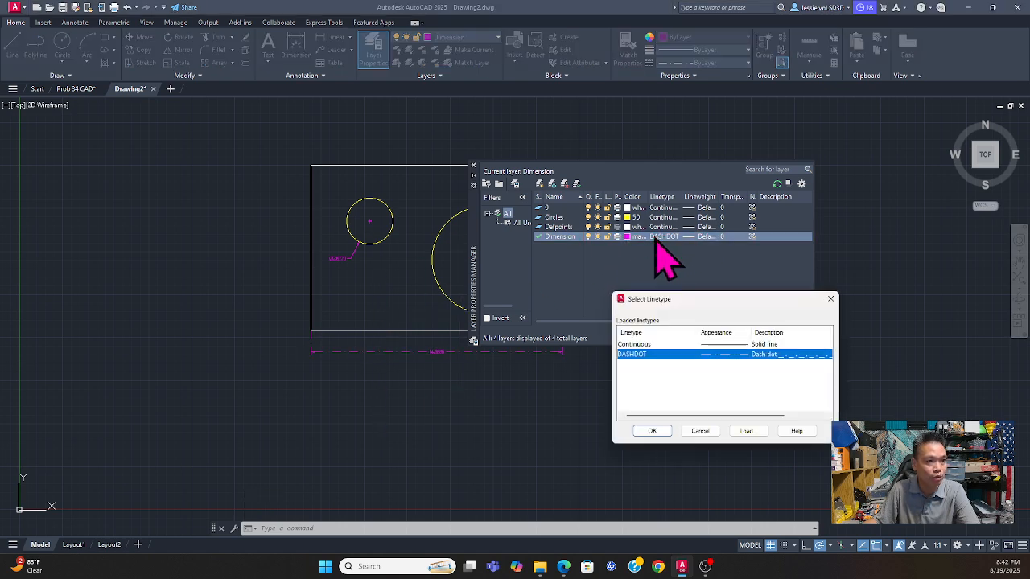
{"action": "left_click", "coordinate": [712, 345]}
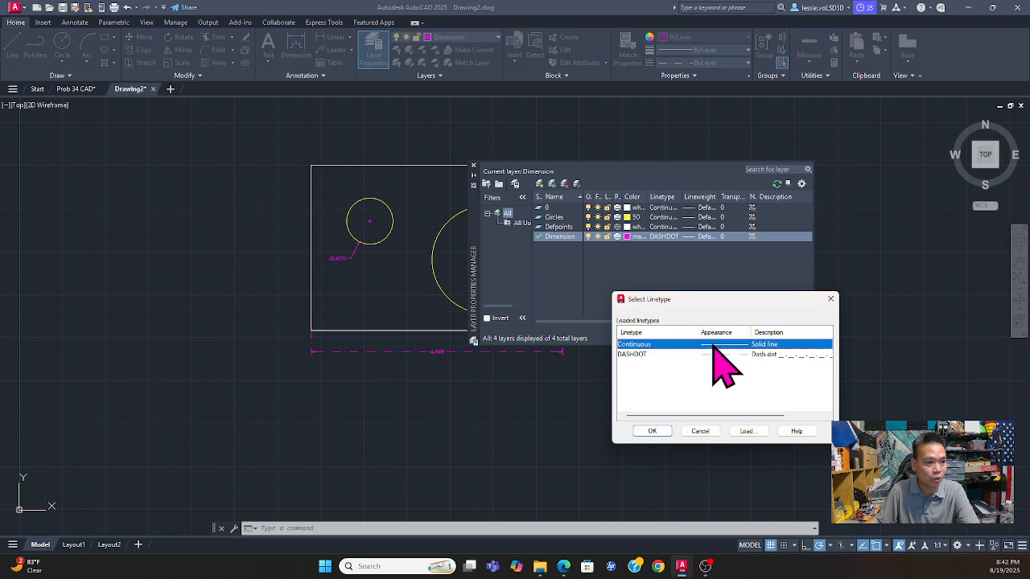
{"action": "left_click", "coordinate": [661, 433]}
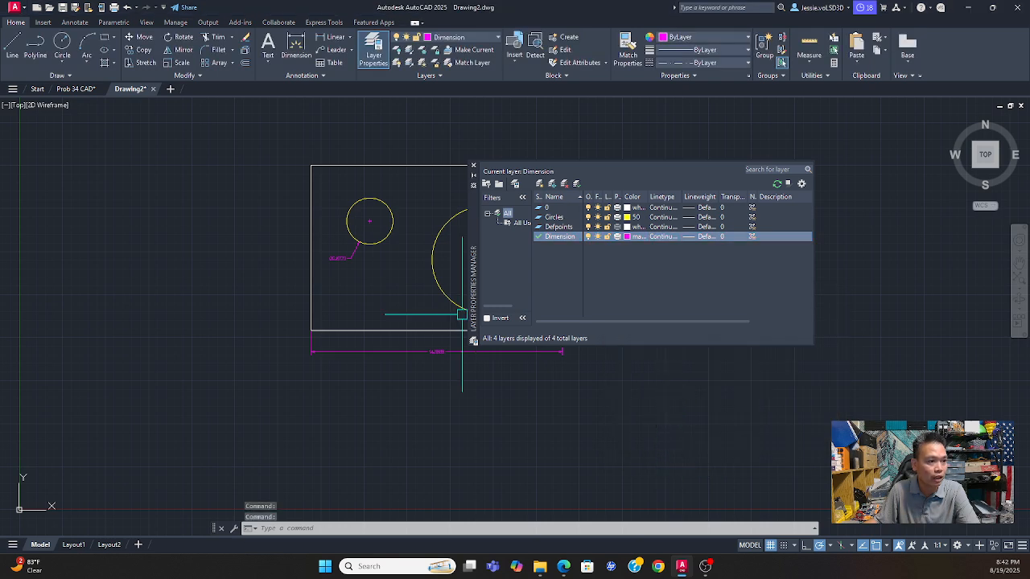
{"action": "left_click", "coordinate": [432, 390]}
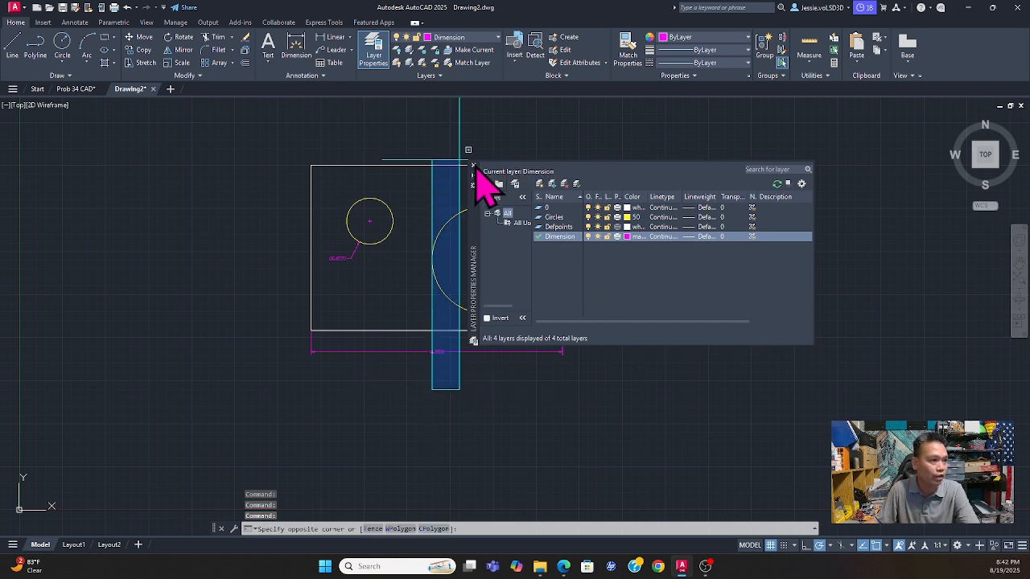
{"action": "left_click", "coordinate": [474, 167]}
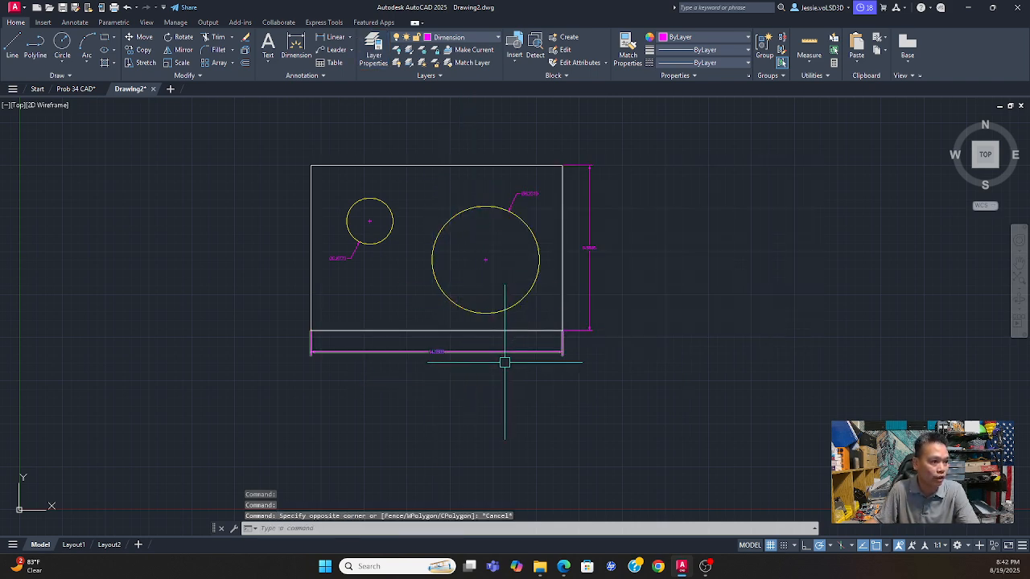